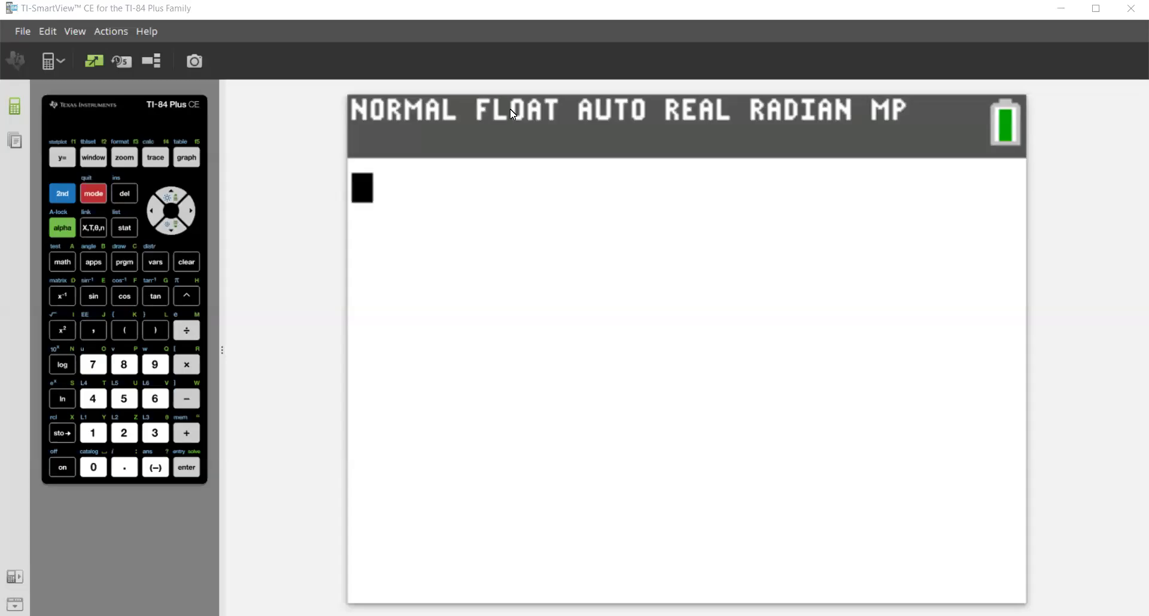
- Enter -2X²-24X-64 as the Y1 equation and graph it in the ZStandard window
left_click(436, 287)
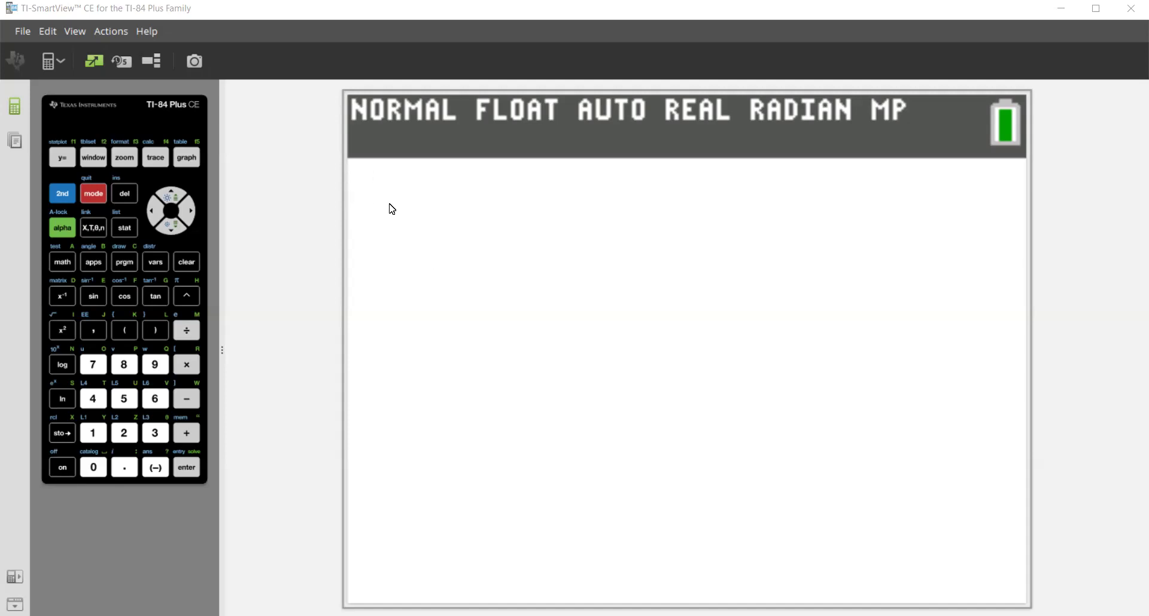
left_click(63, 159)
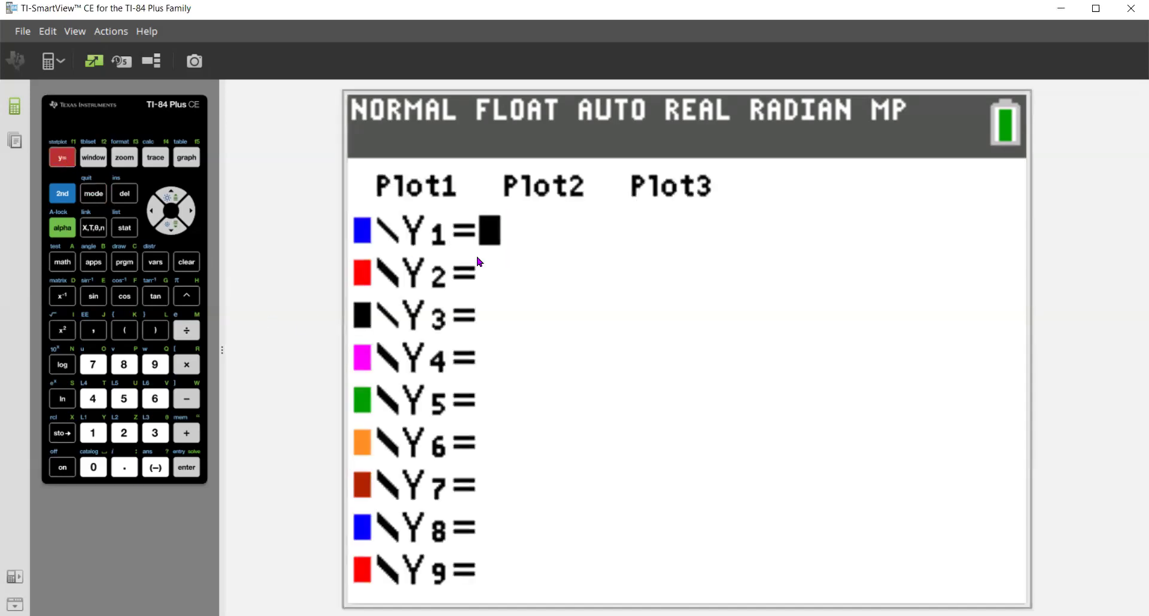
left_click(159, 468)
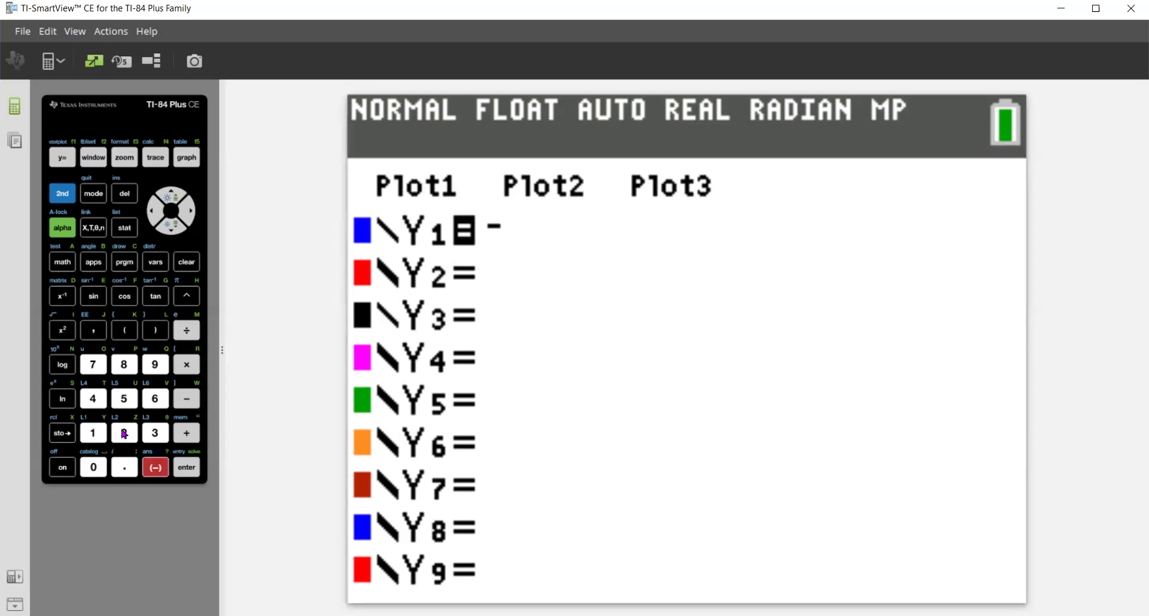
left_click(124, 433)
left_click(94, 228)
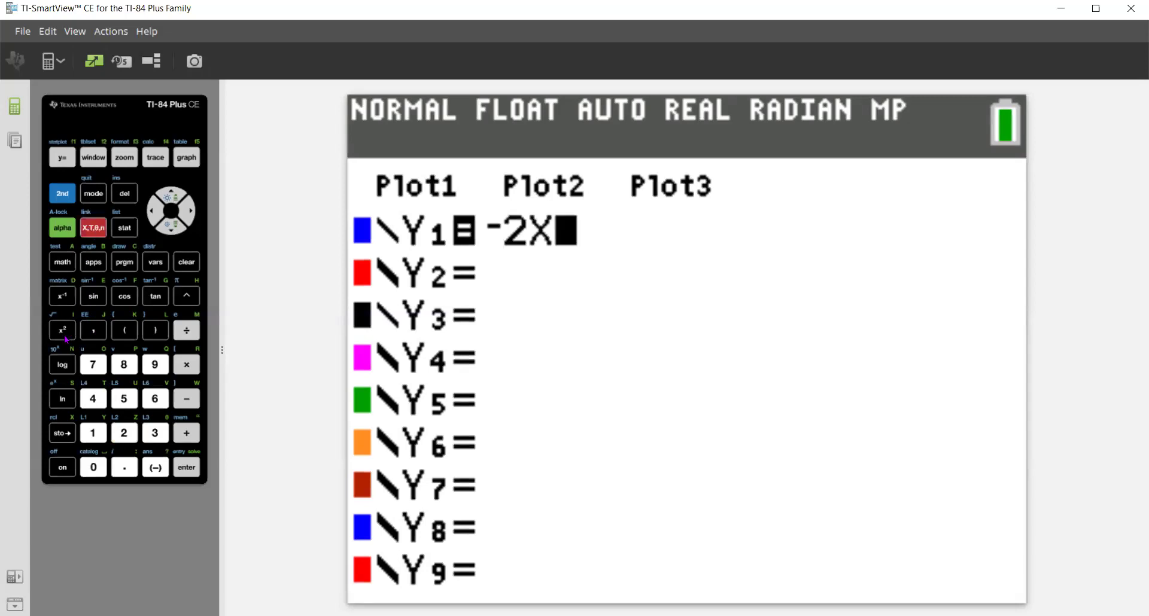
left_click(62, 329)
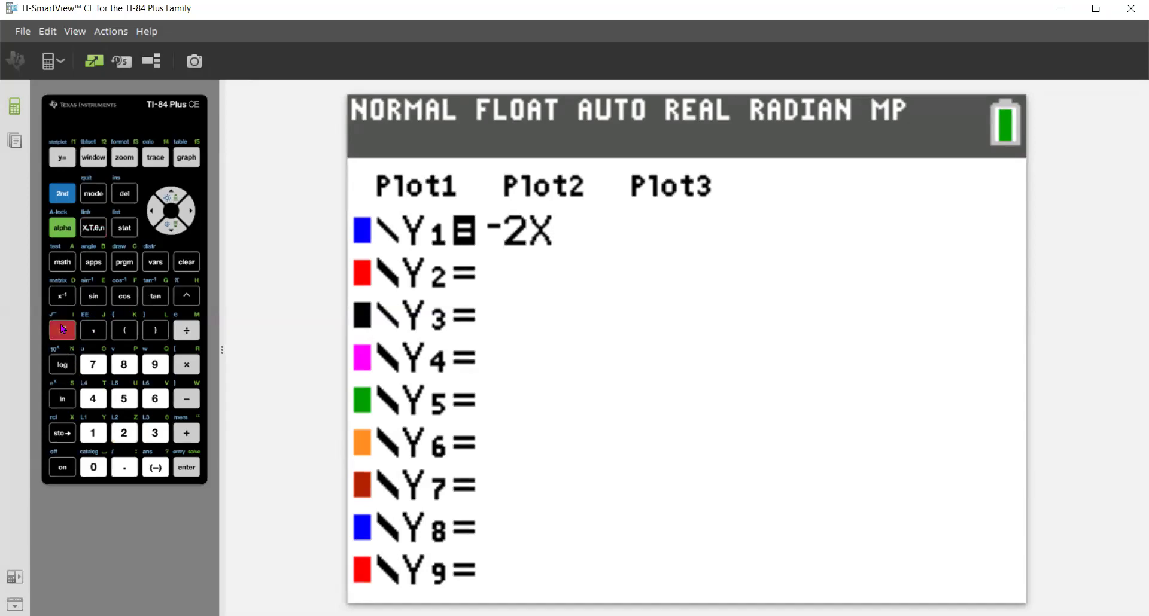
left_click(187, 398)
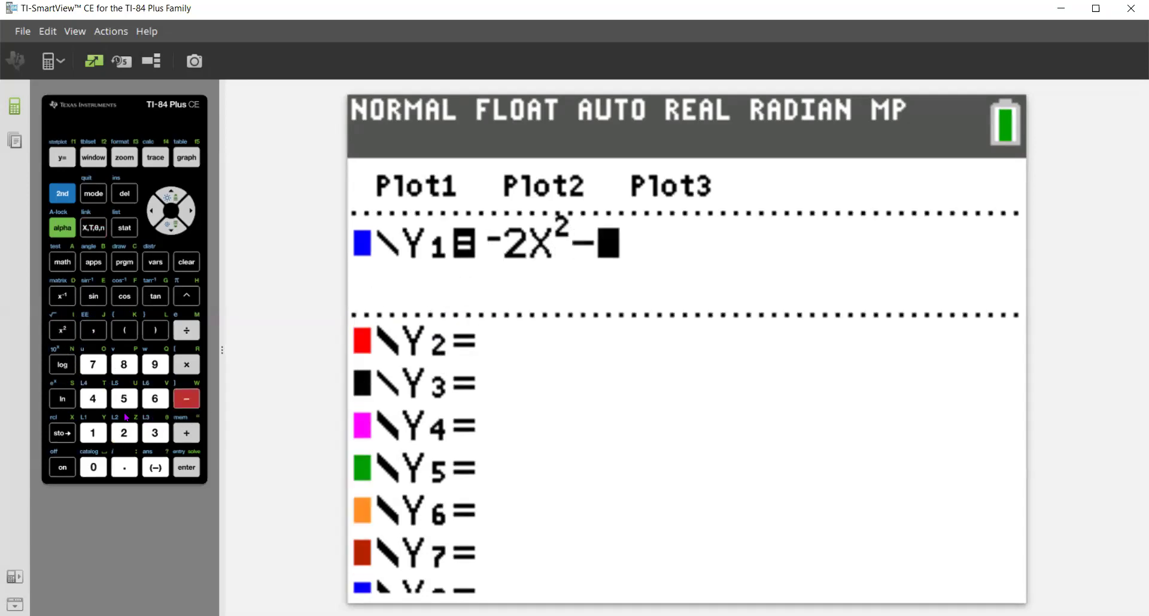
left_click(124, 432)
left_click(92, 399)
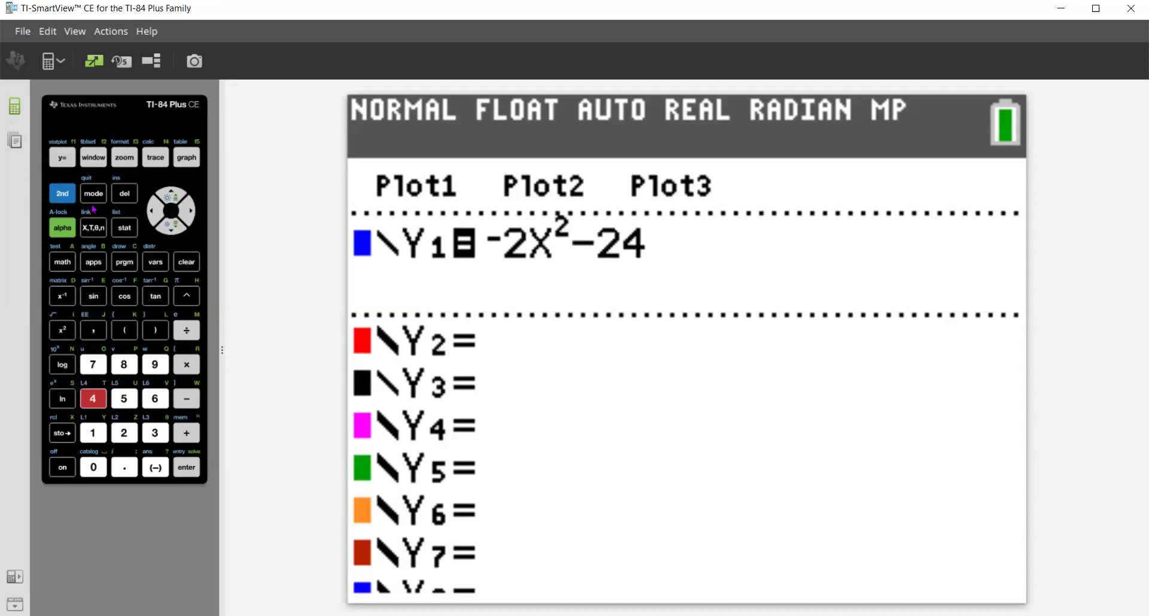
left_click(94, 228)
left_click(190, 398)
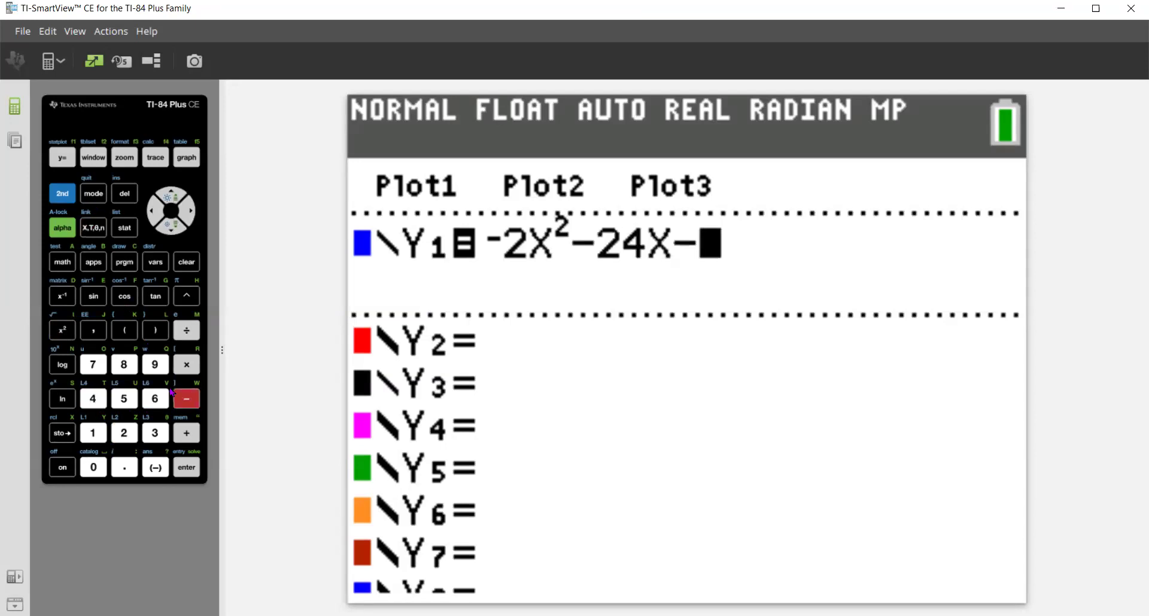
left_click(154, 399)
left_click(93, 398)
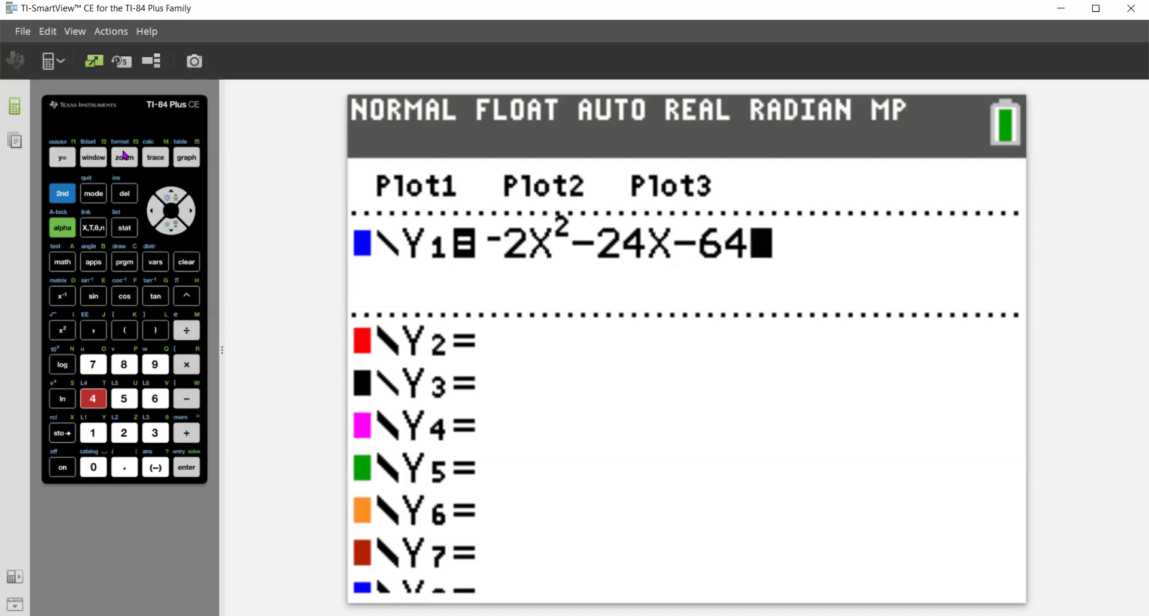
left_click(127, 159)
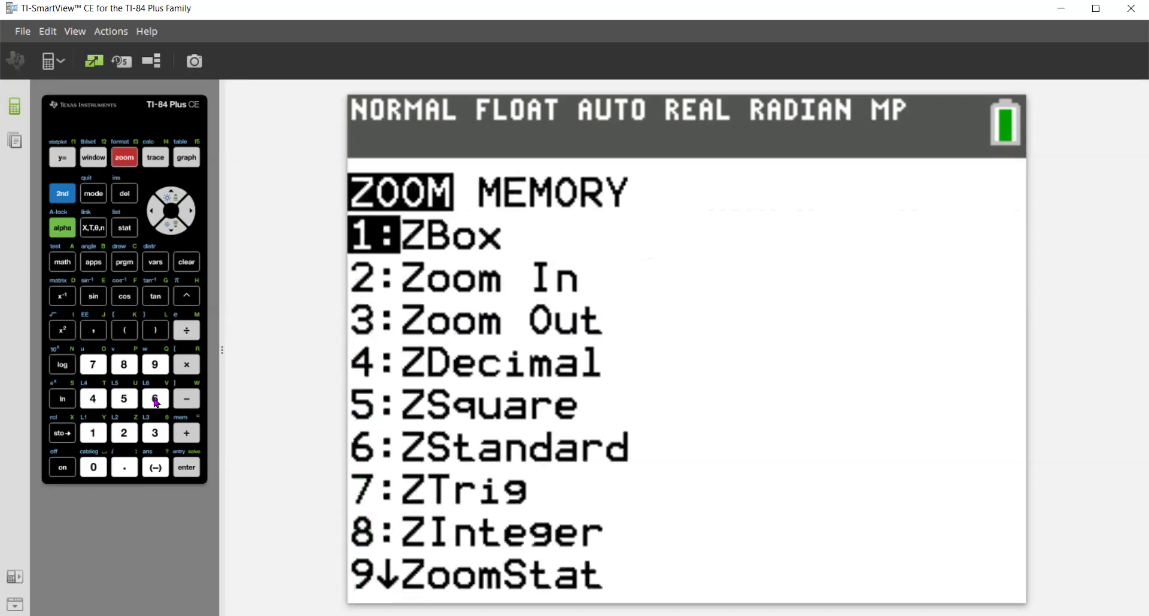
left_click(155, 400)
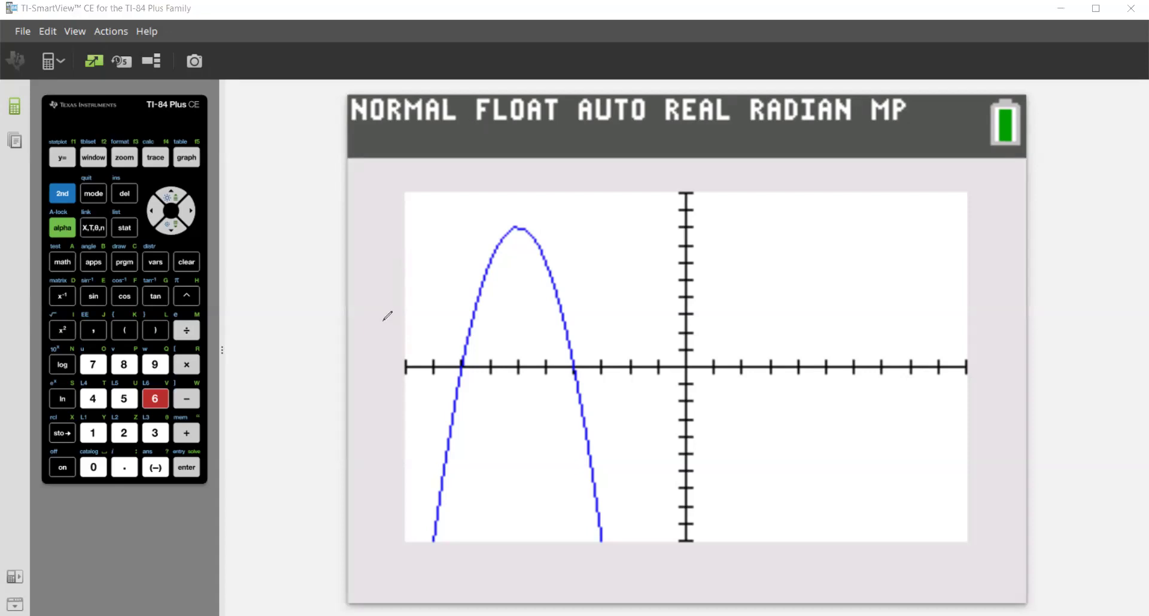
- Annotate the x-axis ends with -∞ and ∞, and draw direction arrows along the parabola's rising and falling sides
mouse_move(361, 342)
left_mouse_down()
mouse_move(387, 343)
mouse_move(378, 351)
left_mouse_up()
mouse_move(358, 372)
left_mouse_down()
mouse_move(381, 374)
mouse_move(379, 363)
left_mouse_up()
left_click_drag(991, 364, 987, 366)
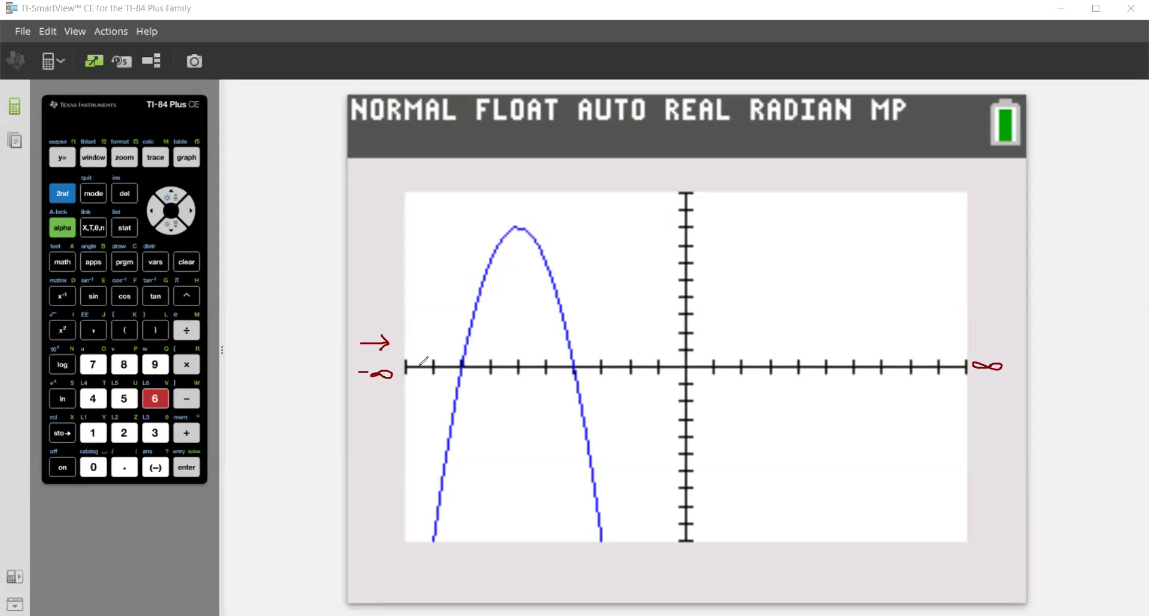
left_click_drag(435, 418, 475, 266)
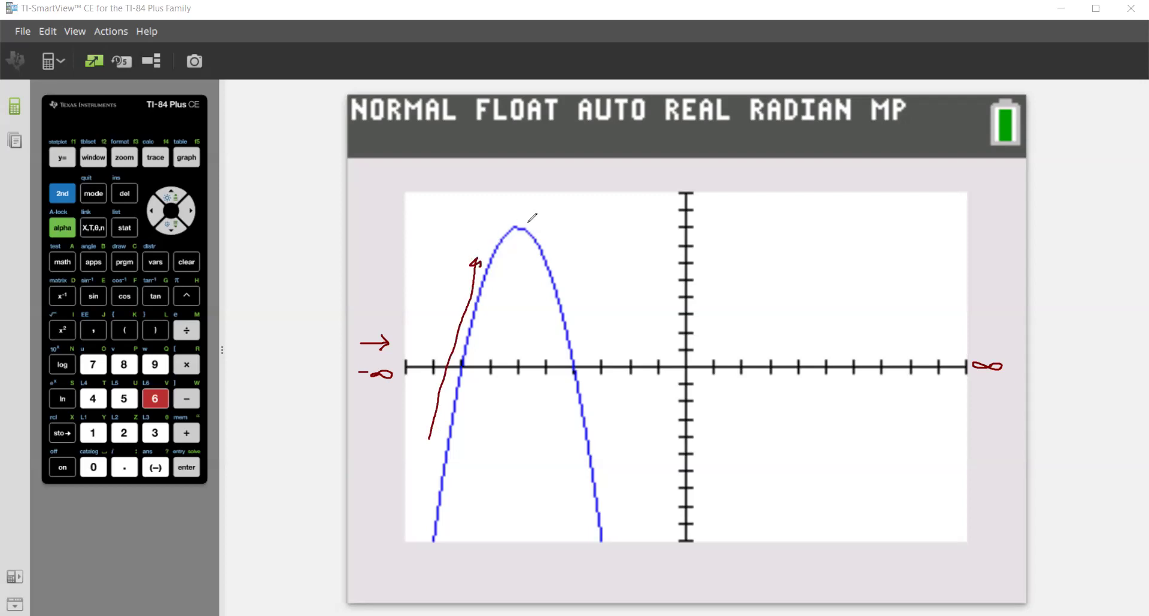
left_click_drag(562, 263, 603, 389)
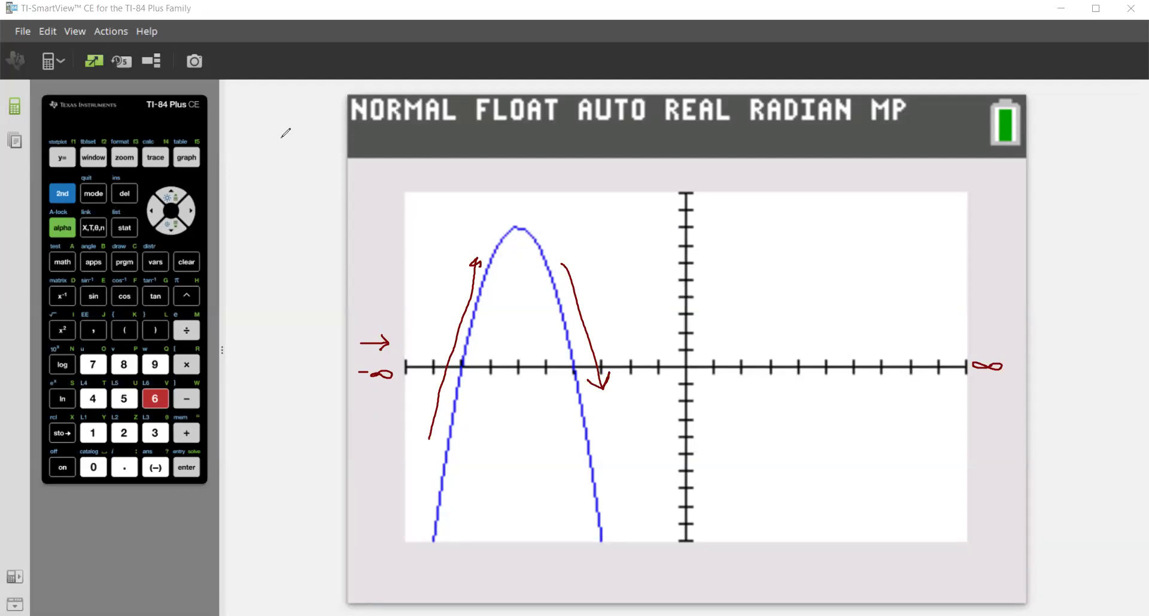
- Clear the annotations and calculate the parabola's maximum, with bounds at X=-6.060606 and X=-5.606061 and the guess at the right bound
left_click(60, 195)
left_click(155, 157)
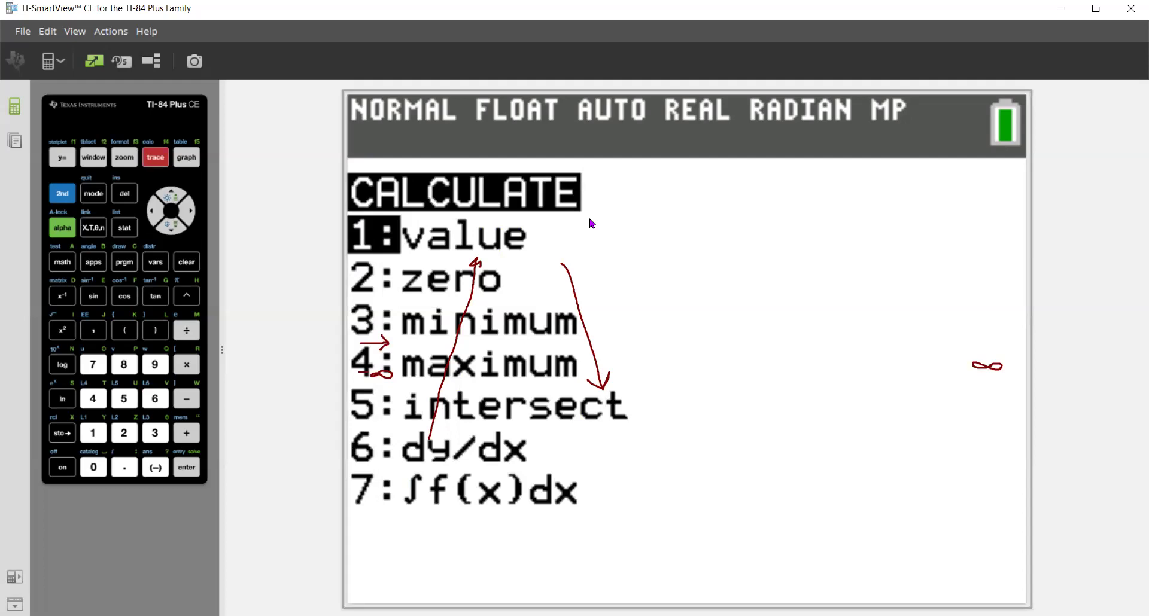
key("Escape")
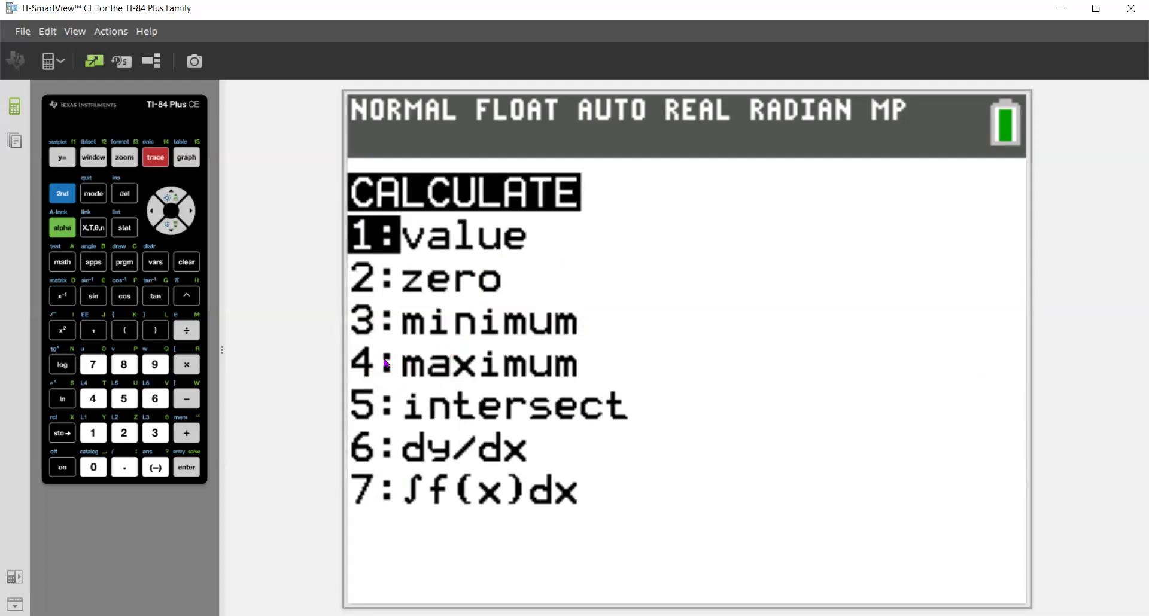
left_click(89, 399)
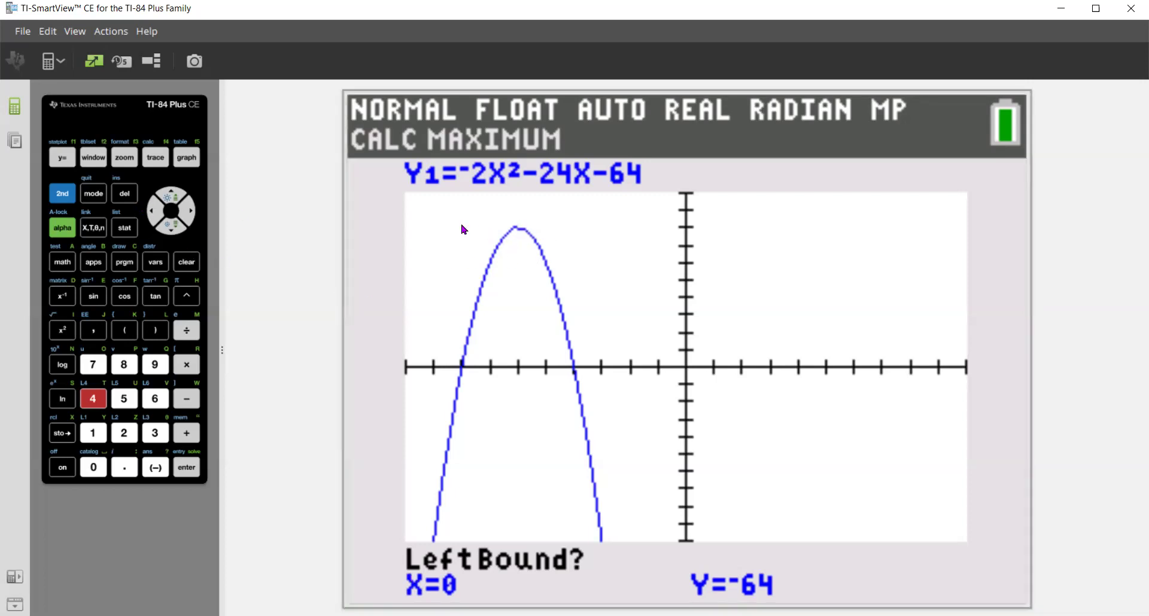
left_click_drag(153, 212, 150, 207)
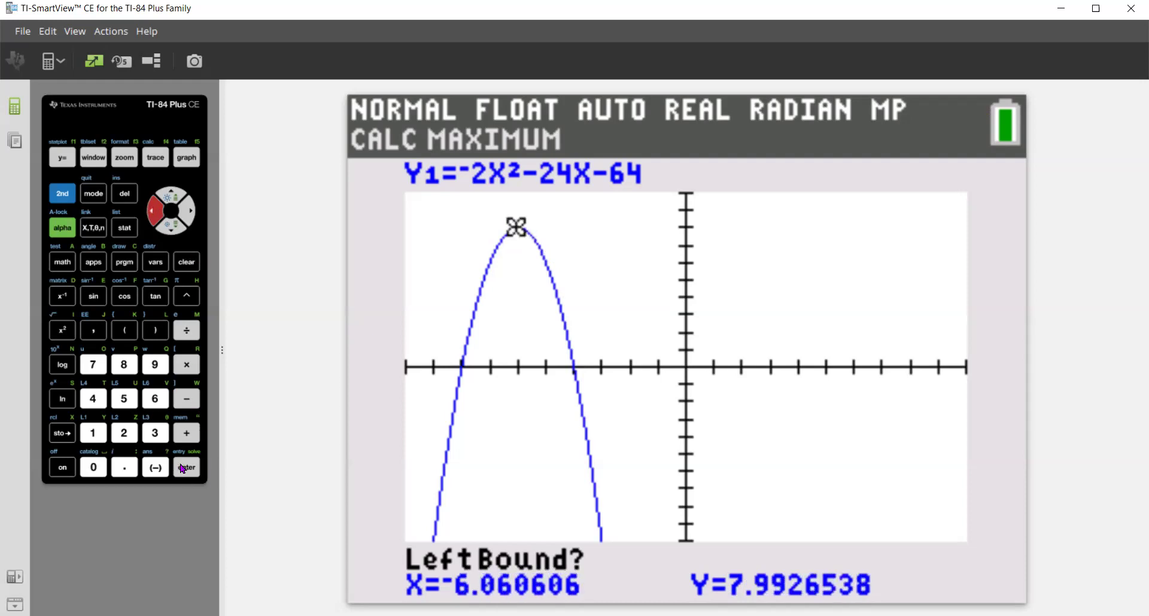
left_click(182, 469)
left_click(190, 214)
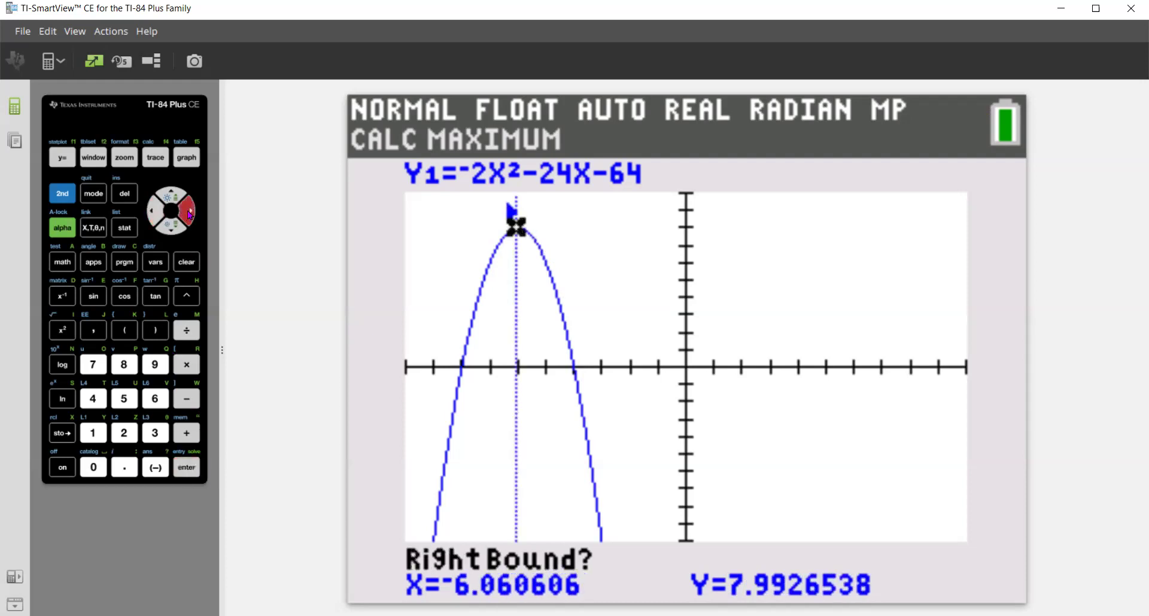
left_click_drag(189, 214, 190, 215)
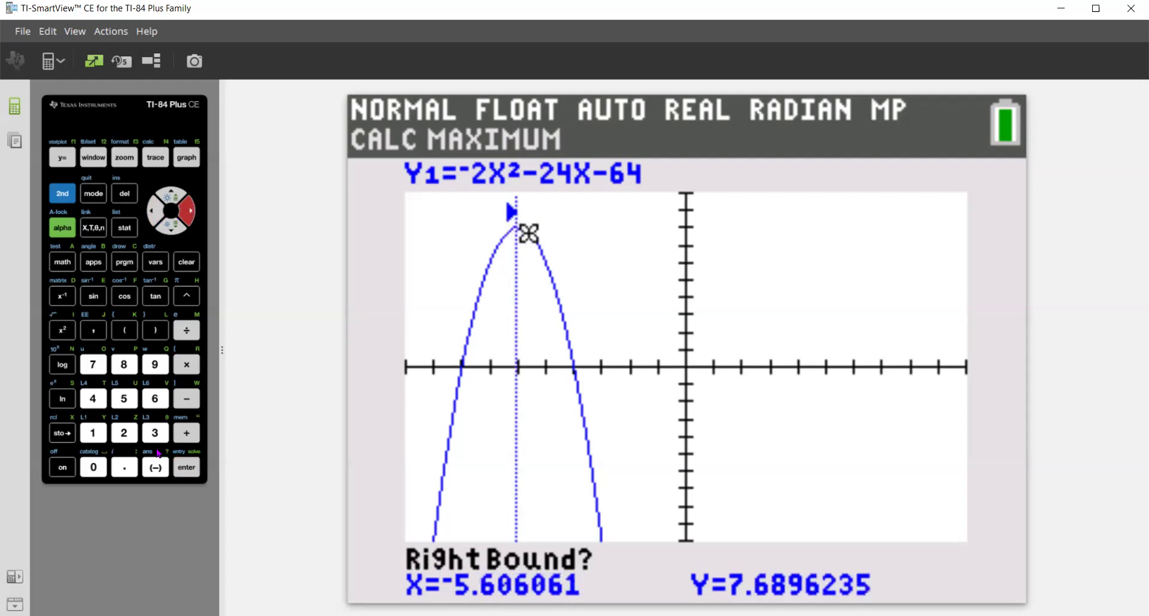
left_click(188, 468)
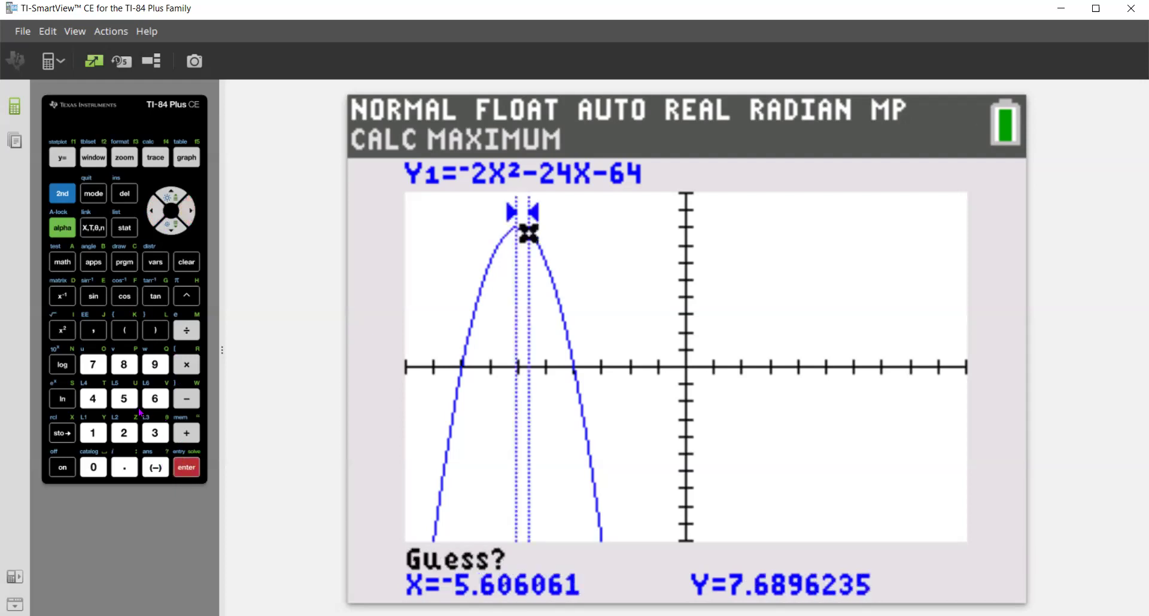
left_click(188, 469)
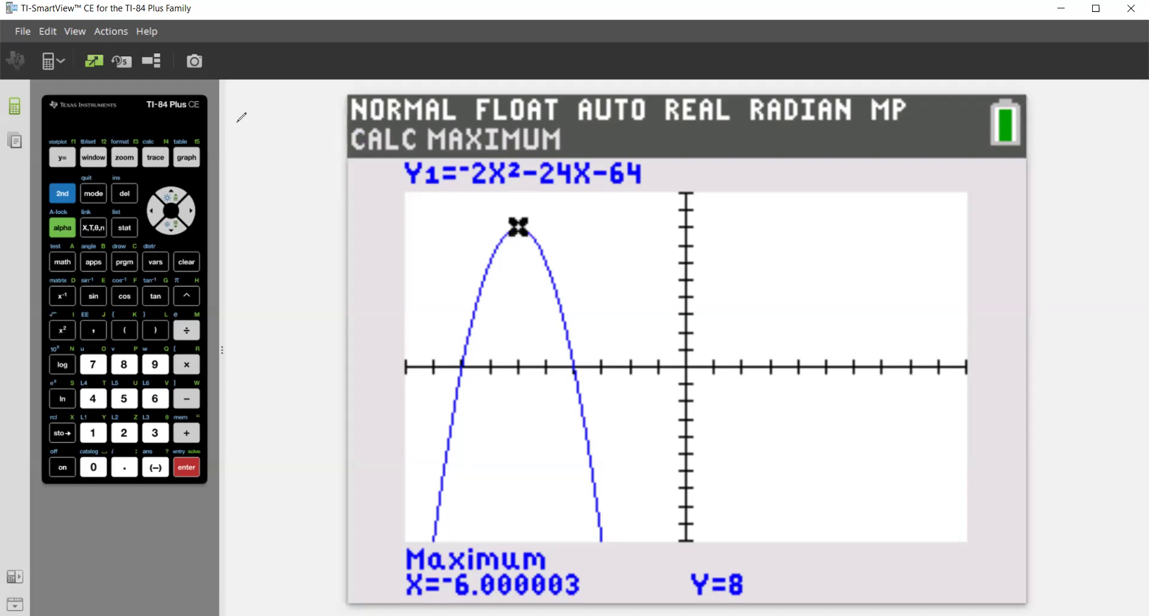
- Write x = -6 beside the graph and label the x-axis ends -∞ and ∞
left_click_drag(237, 120, 265, 121)
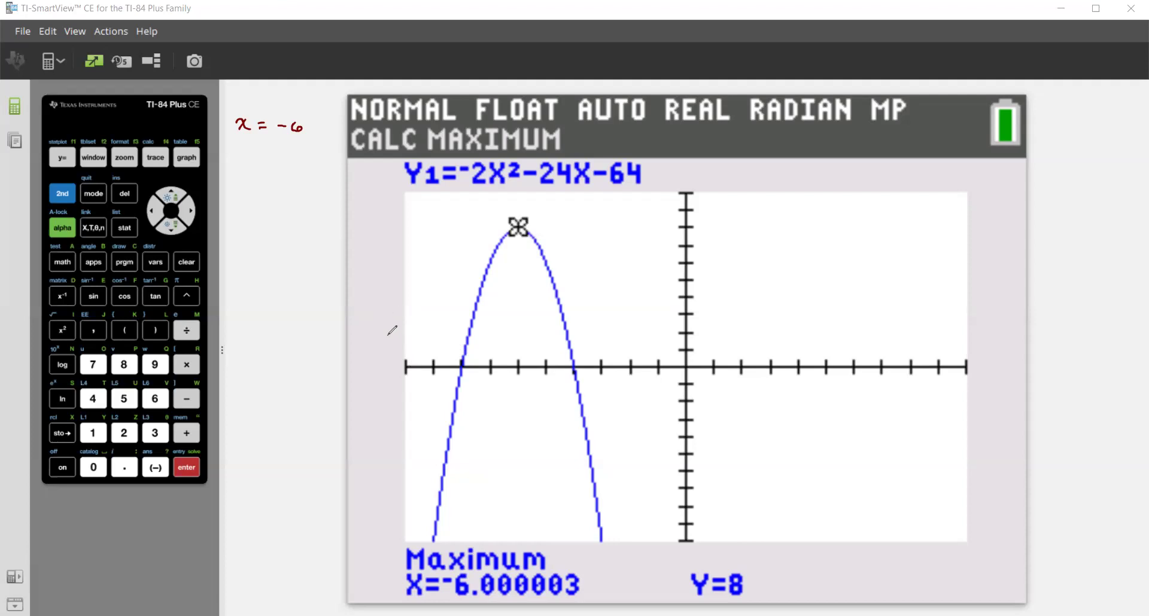
left_click_drag(368, 359, 410, 358)
left_click_drag(992, 356, 988, 359)
- Draw an upward arrow along the parabola's rising side and write "Increasing (-∞, -6)" under the x = -6 note
left_click_drag(443, 349, 470, 287)
mouse_move(241, 183)
left_mouse_down()
mouse_move(240, 195)
mouse_move(249, 182)
mouse_move(259, 198)
mouse_move(339, 199)
left_mouse_up()
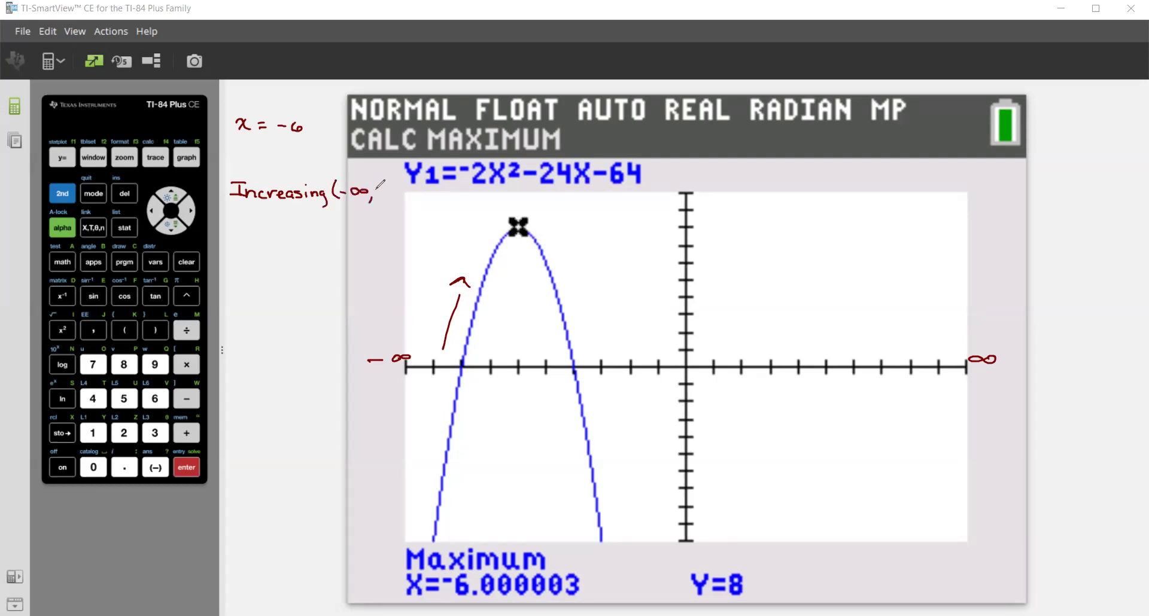
left_click_drag(393, 188, 400, 199)
- Draw a downward arrow along the parabola's falling side and write "Decreasing (-6, ∞)" under the increasing interval
left_click_drag(541, 233, 574, 298)
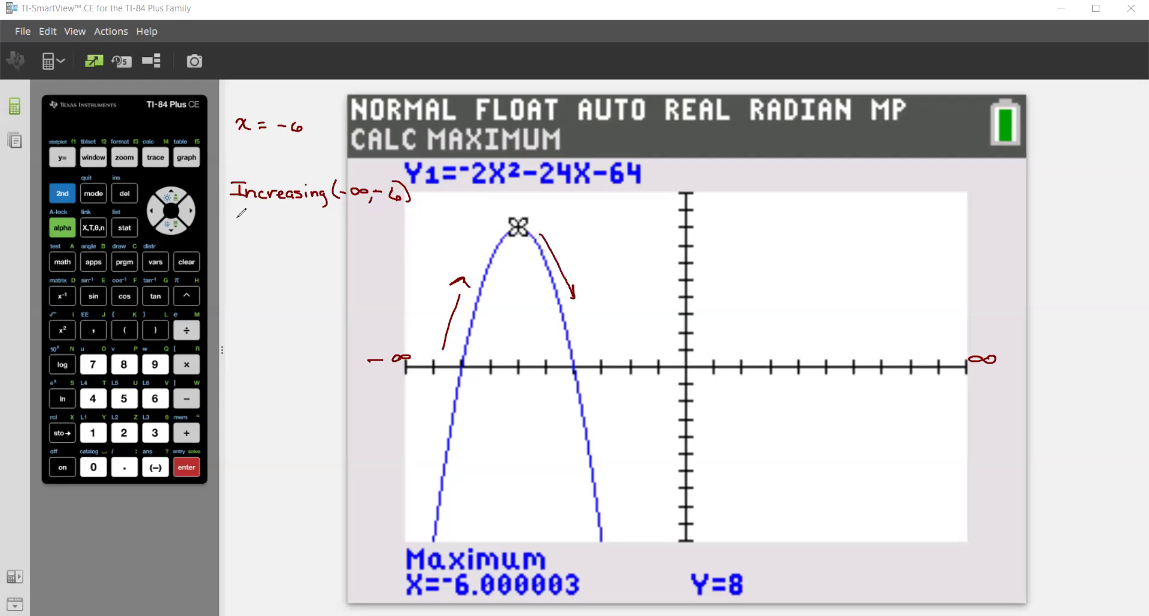
mouse_move(233, 220)
left_mouse_down()
mouse_move(232, 232)
mouse_move(300, 232)
left_mouse_up()
left_click_drag(301, 227, 302, 232)
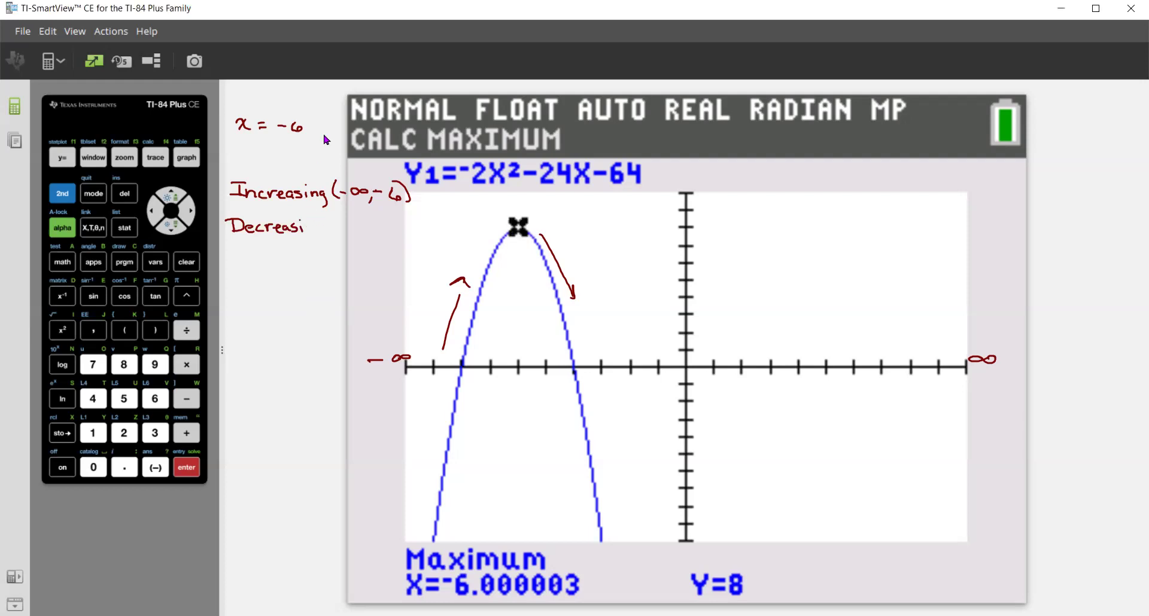
mouse_move(307, 223)
left_mouse_down()
mouse_move(354, 218)
mouse_move(371, 234)
mouse_move(398, 231)
left_mouse_up()
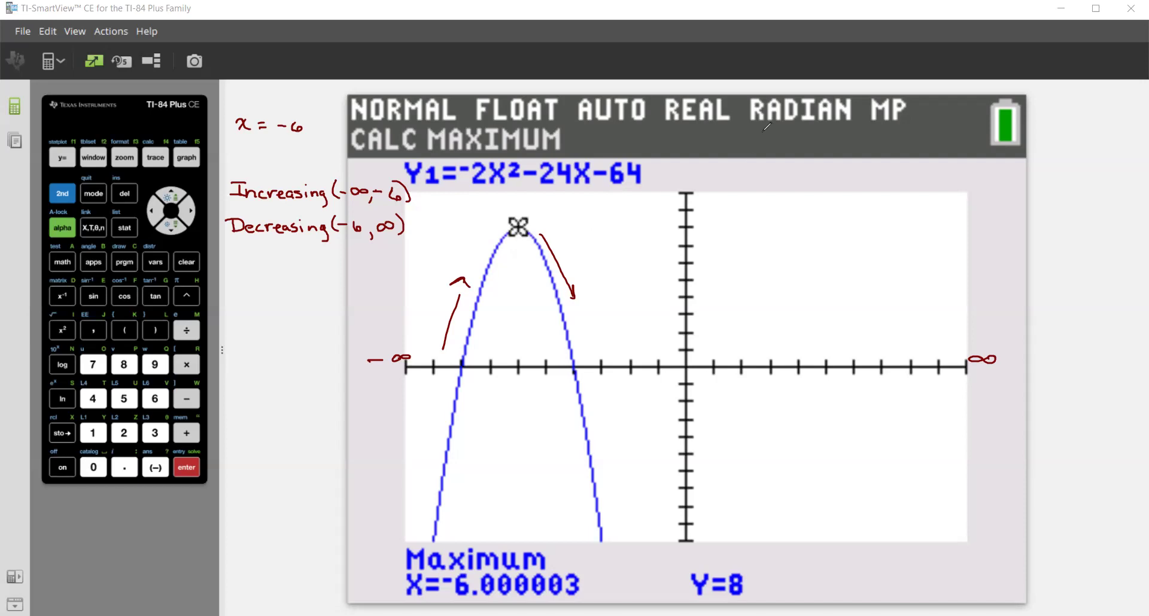
- Erase the annotations and clear the quadratic equation from Y1
key("e")
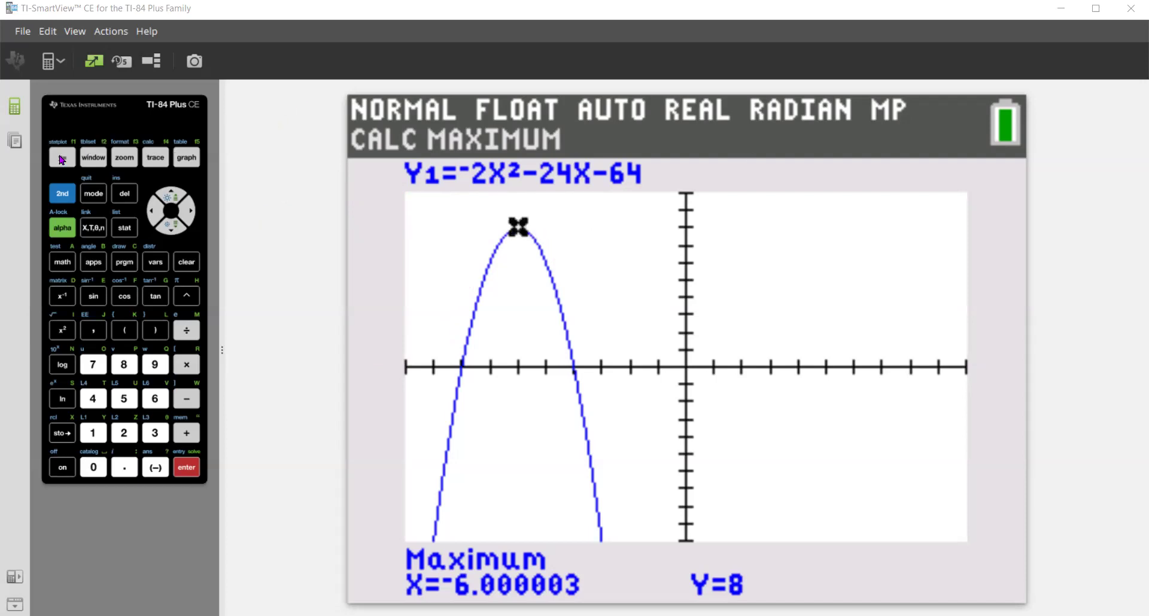
left_click(56, 160)
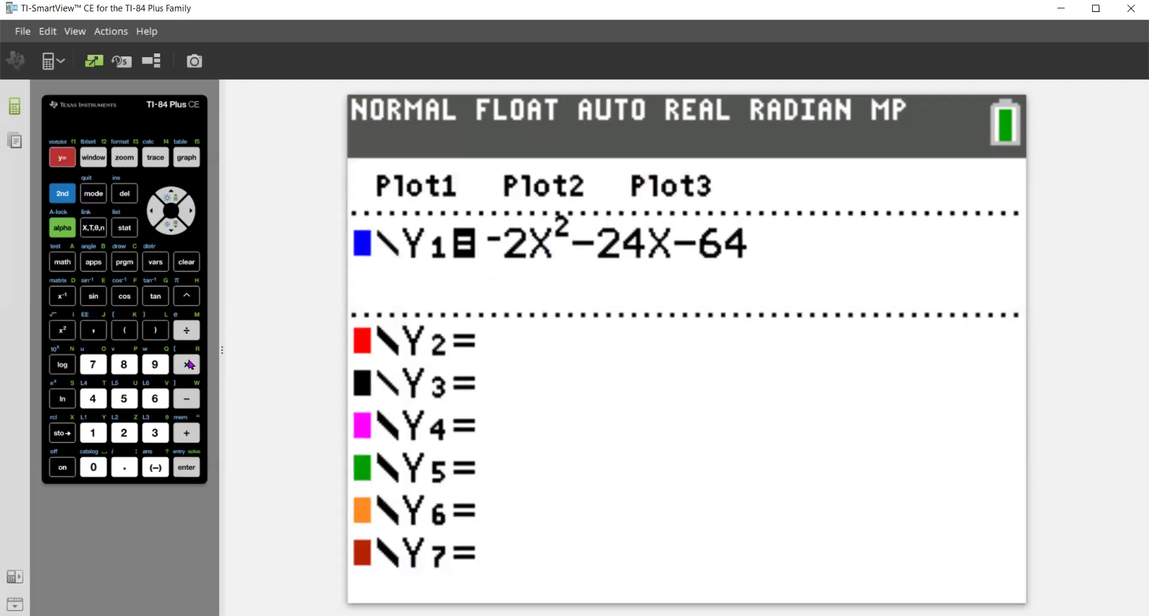
left_click(186, 263)
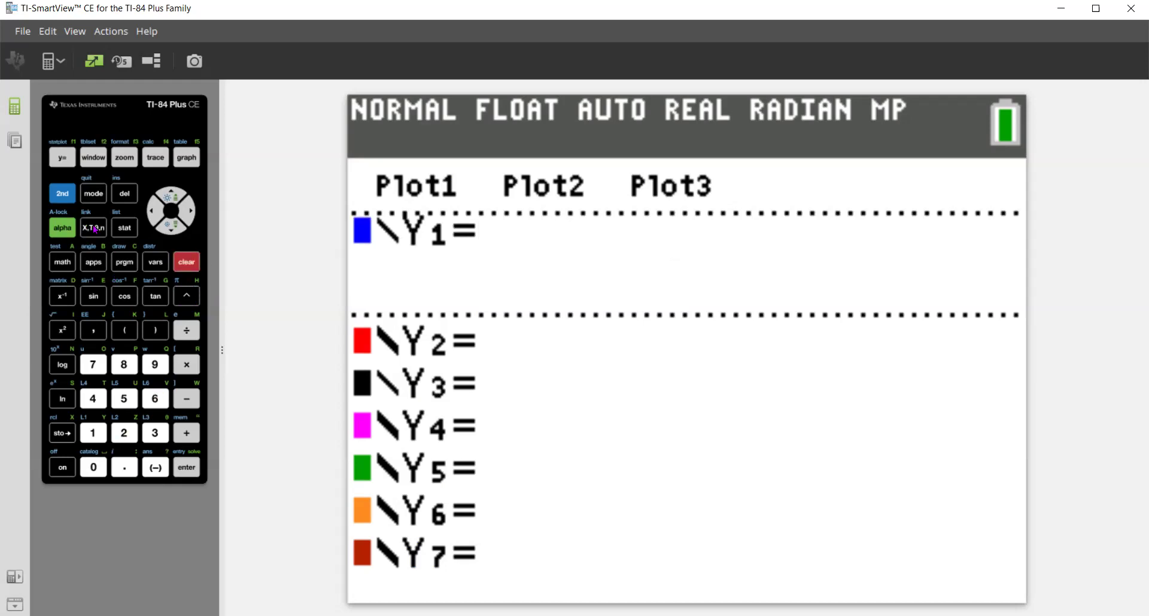
- Enter X^6-9X^4 as Y1 and graph it
left_click(94, 228)
left_click(186, 296)
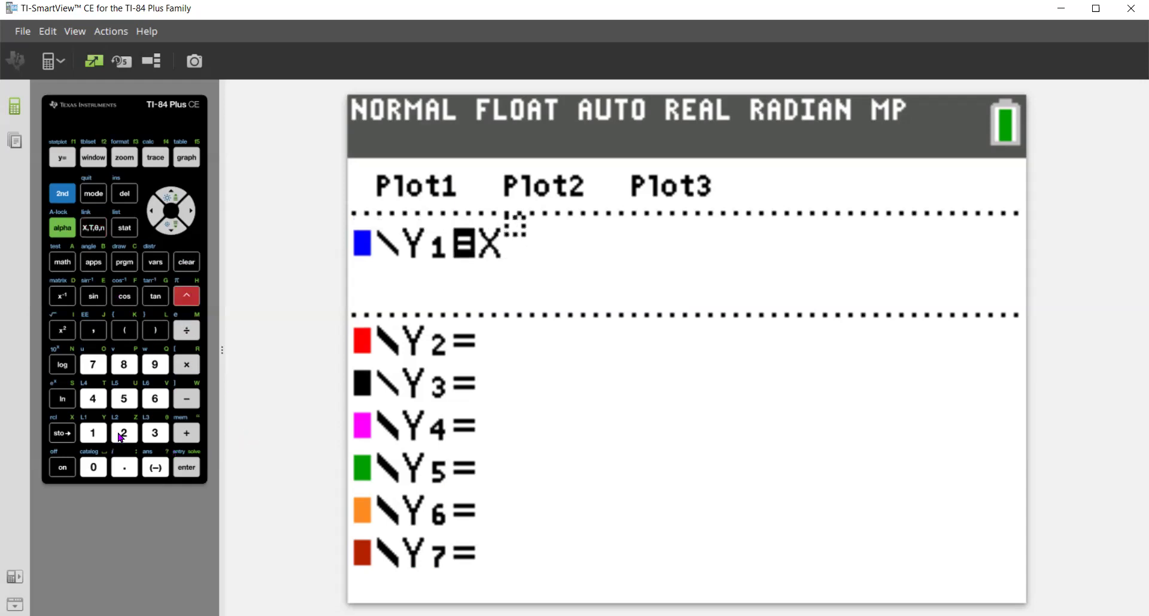
left_click(165, 394)
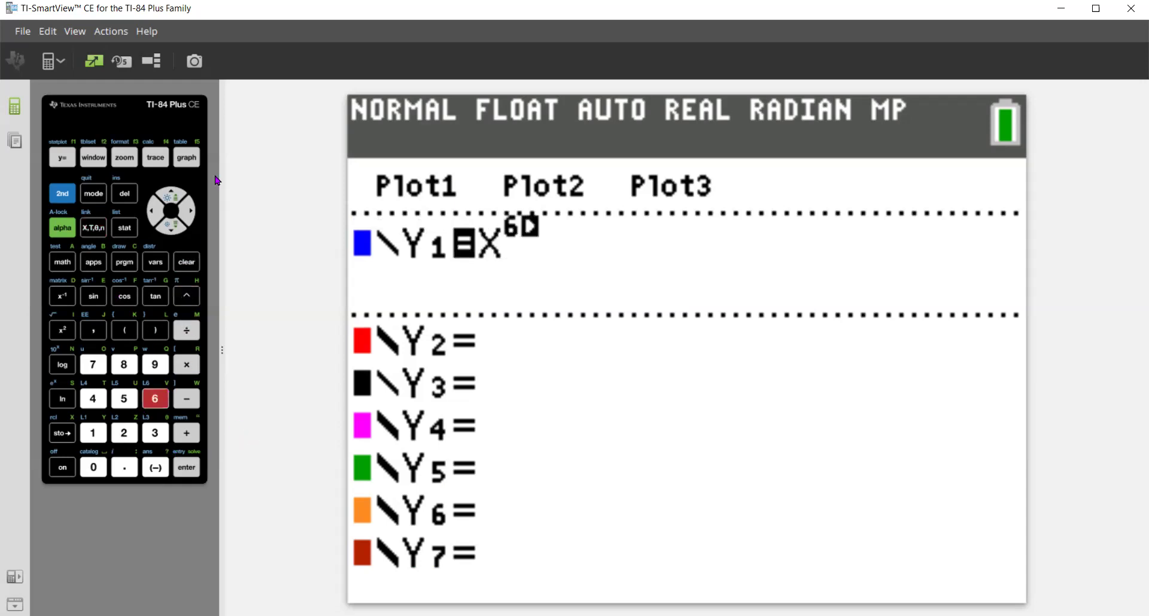
left_click(191, 211)
left_click(183, 400)
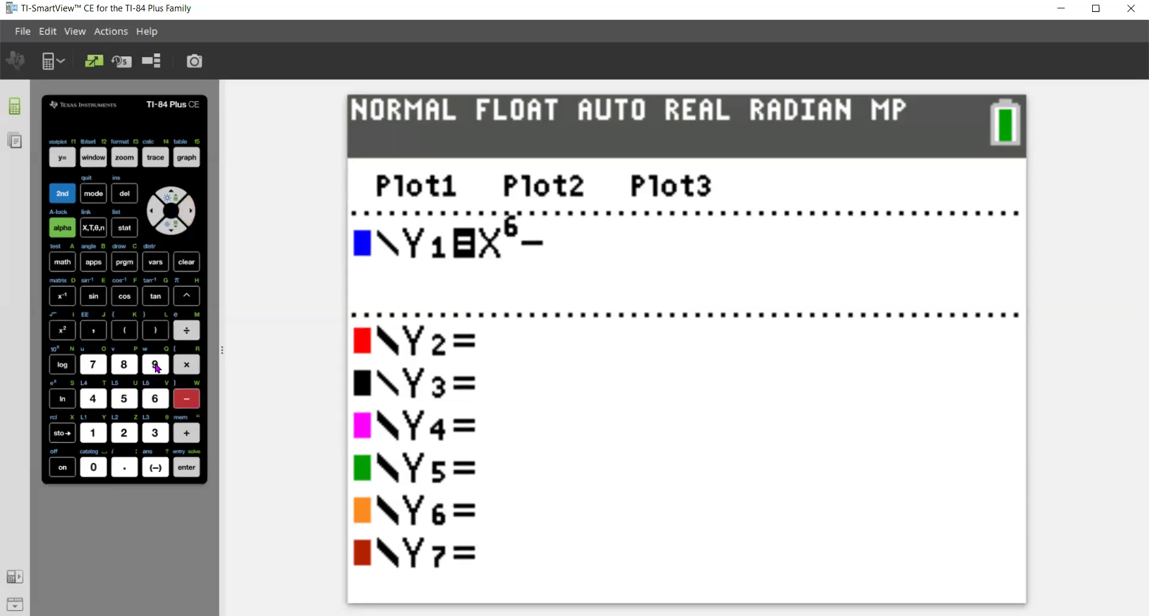
left_click(155, 364)
left_click(94, 227)
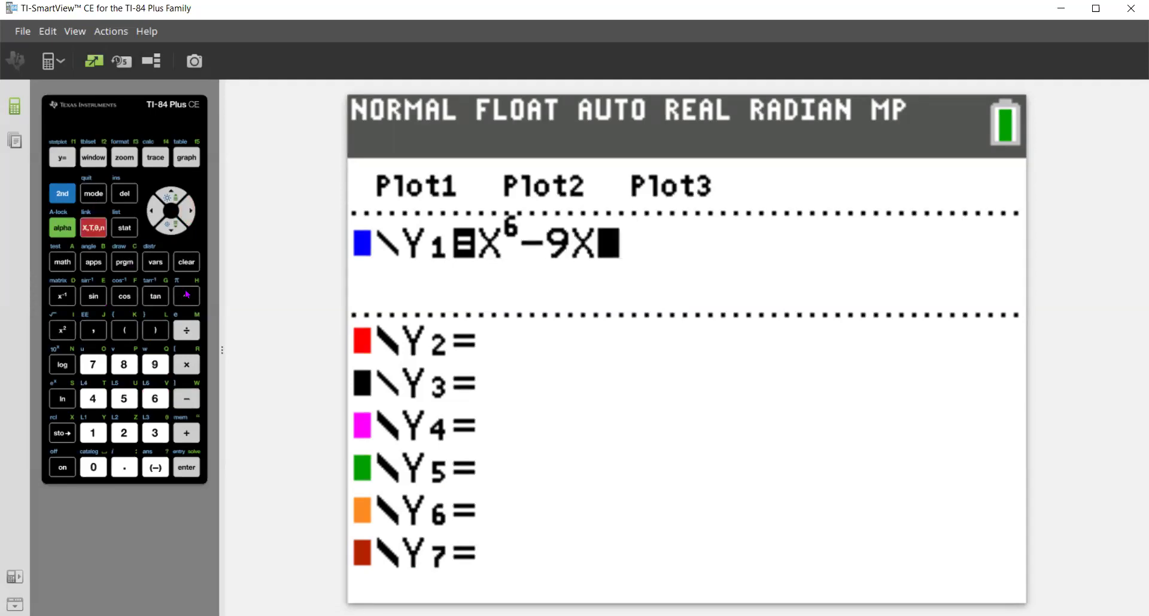
left_click(187, 295)
left_click(93, 399)
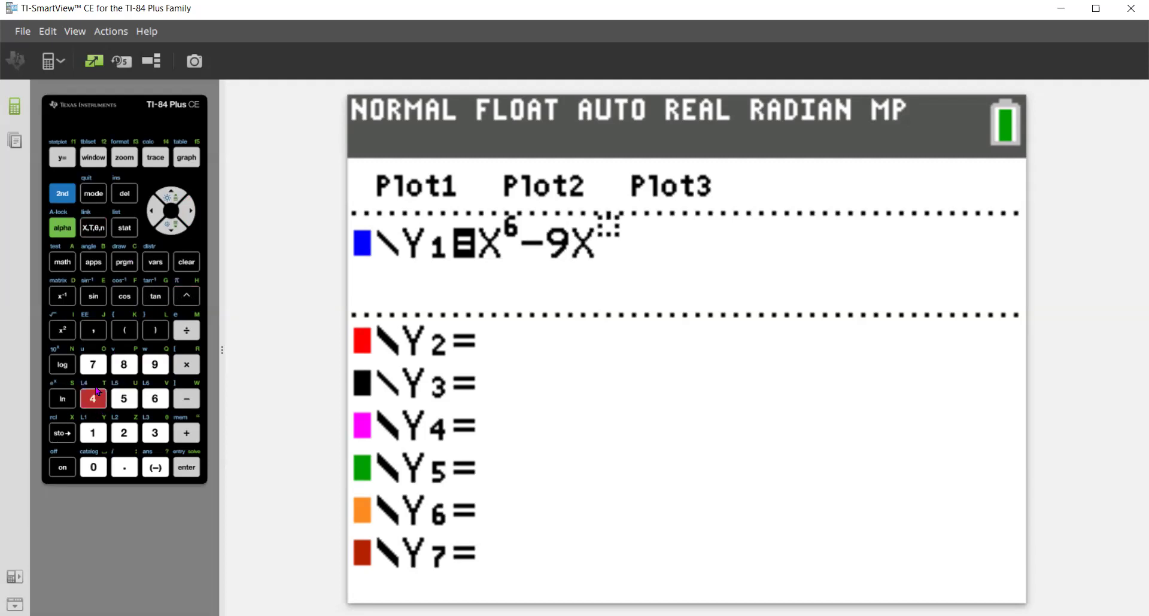
left_click(189, 210)
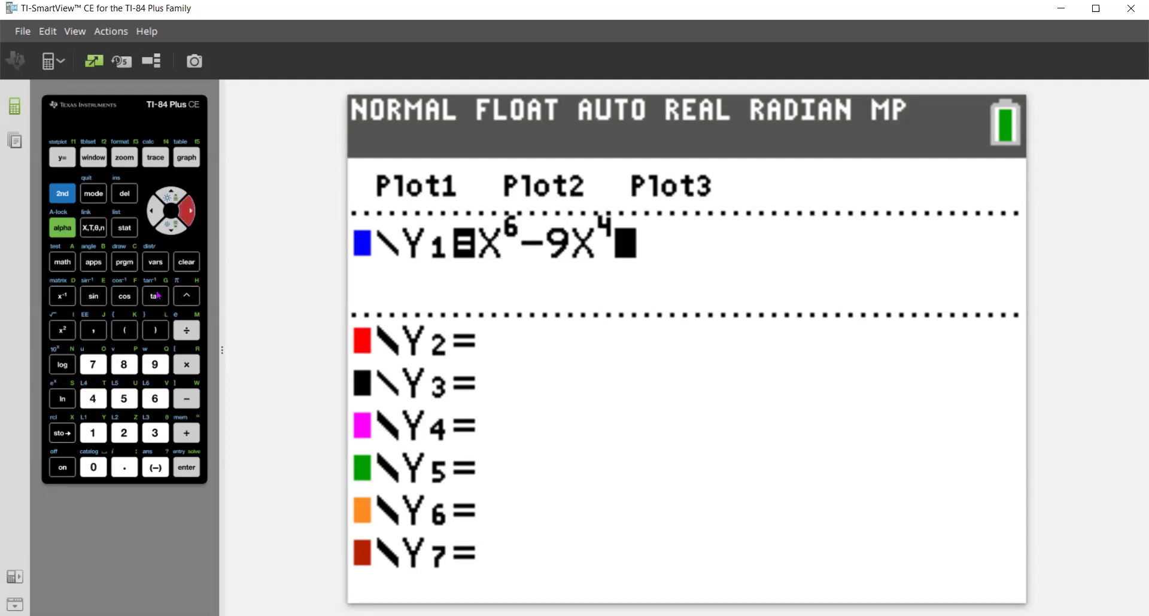
left_click(188, 159)
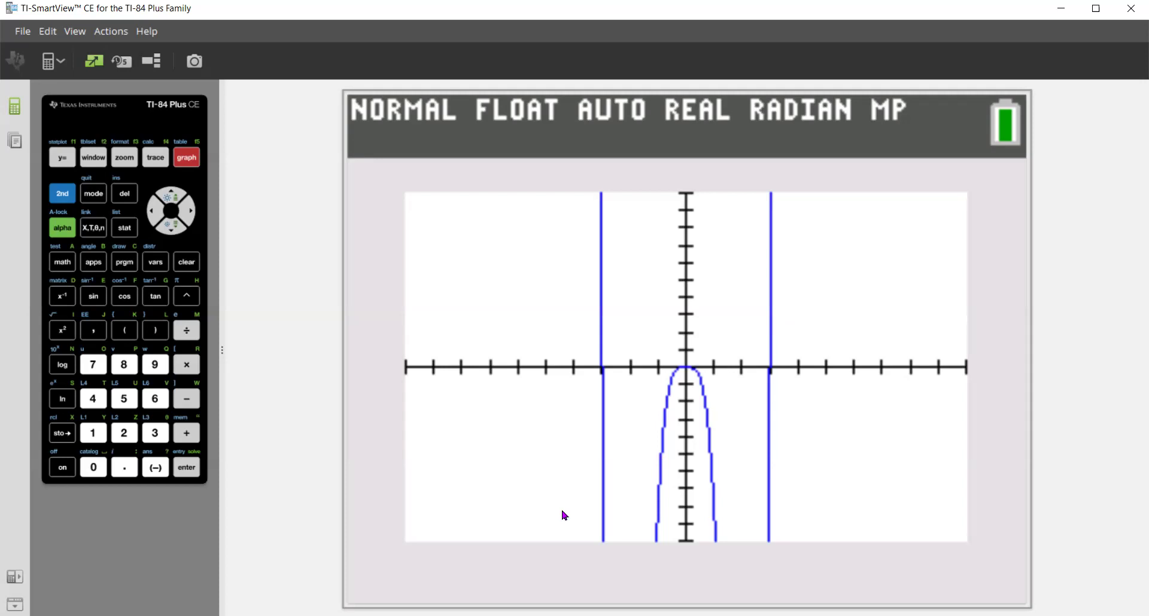
- Set the graph window's Ymin to -100
left_click(94, 159)
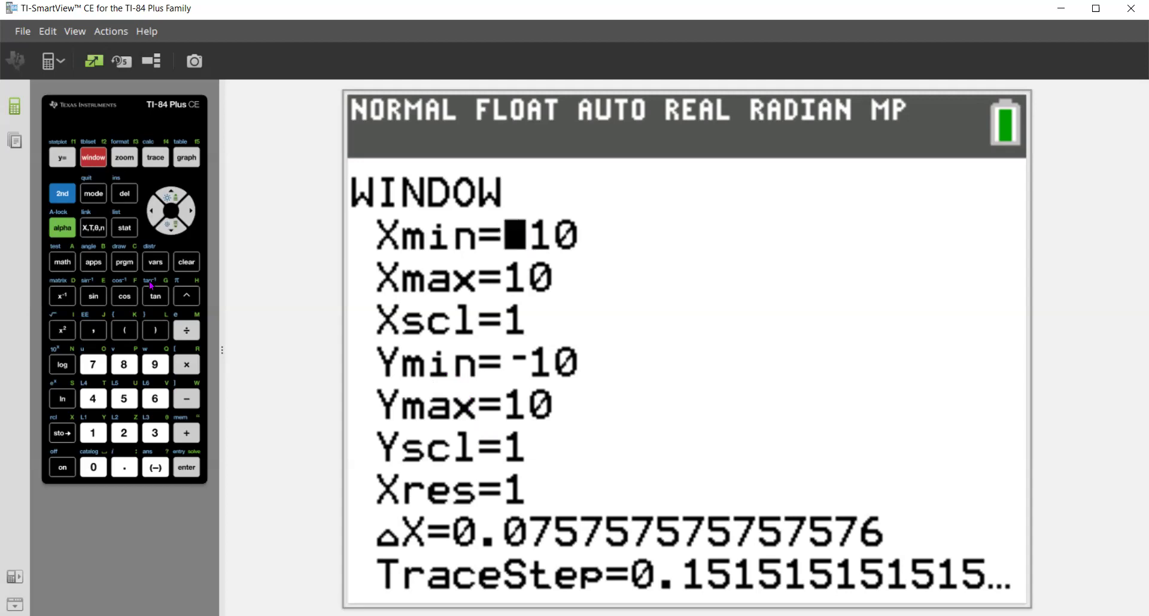
left_click(168, 229)
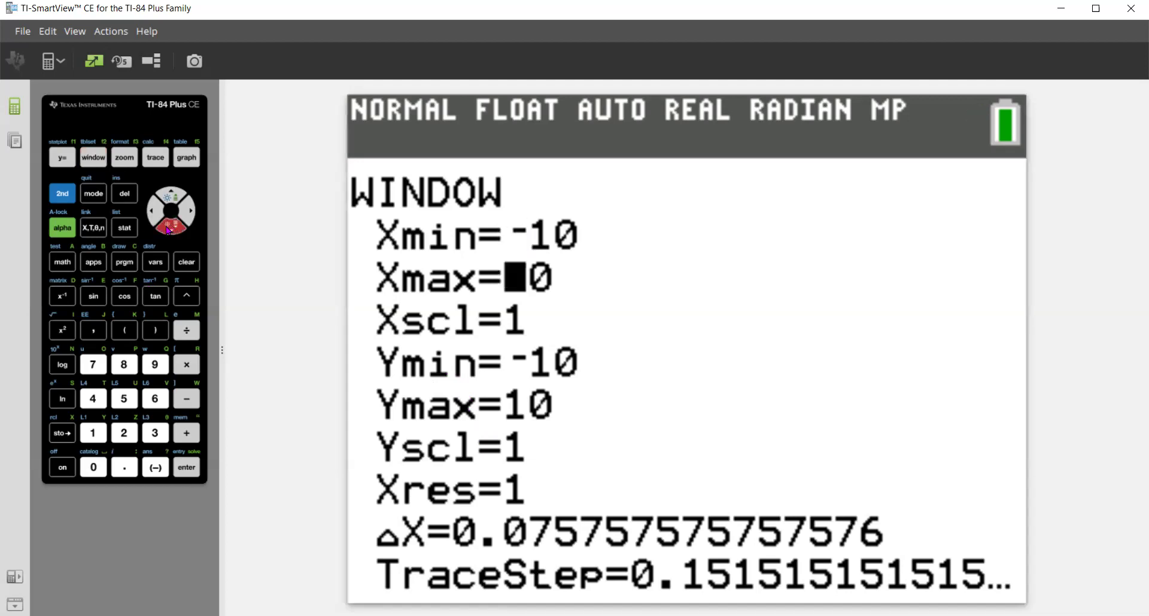
left_click(168, 228)
left_click(170, 229)
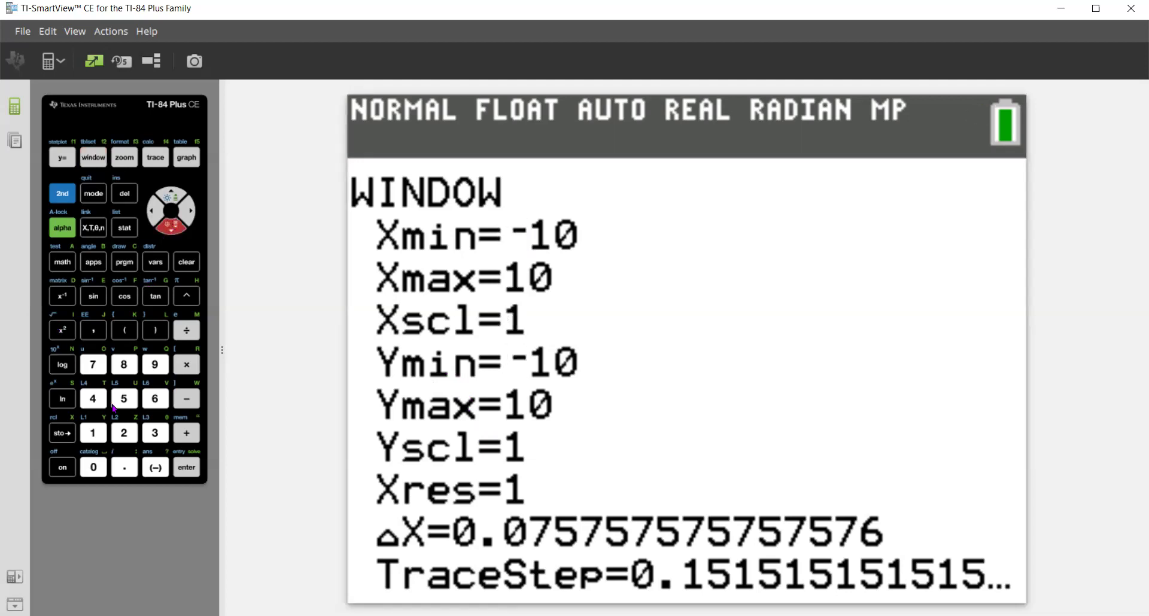
left_click(155, 467)
left_click(92, 433)
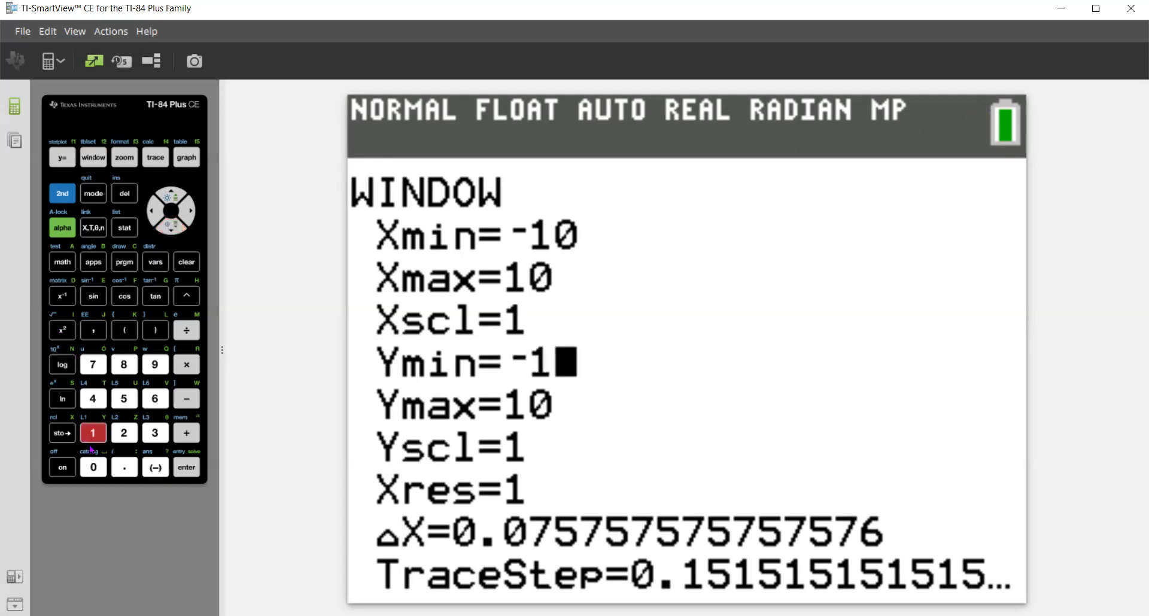
left_click(89, 469)
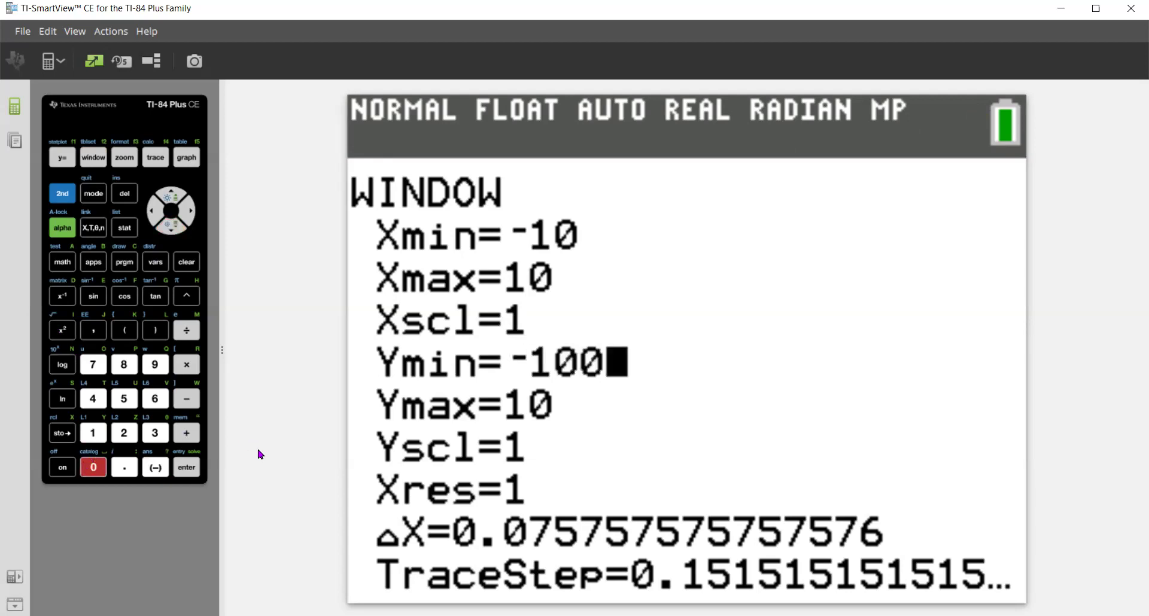
- Set the window's Yscl to 10 and redraw the graph
left_click(169, 228)
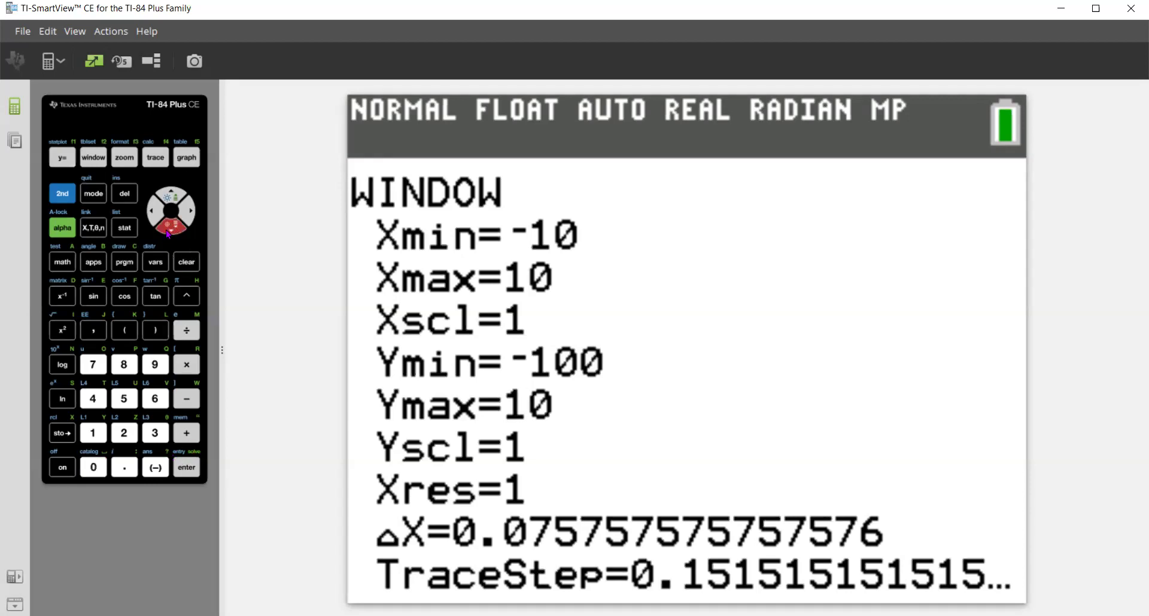
left_click(174, 229)
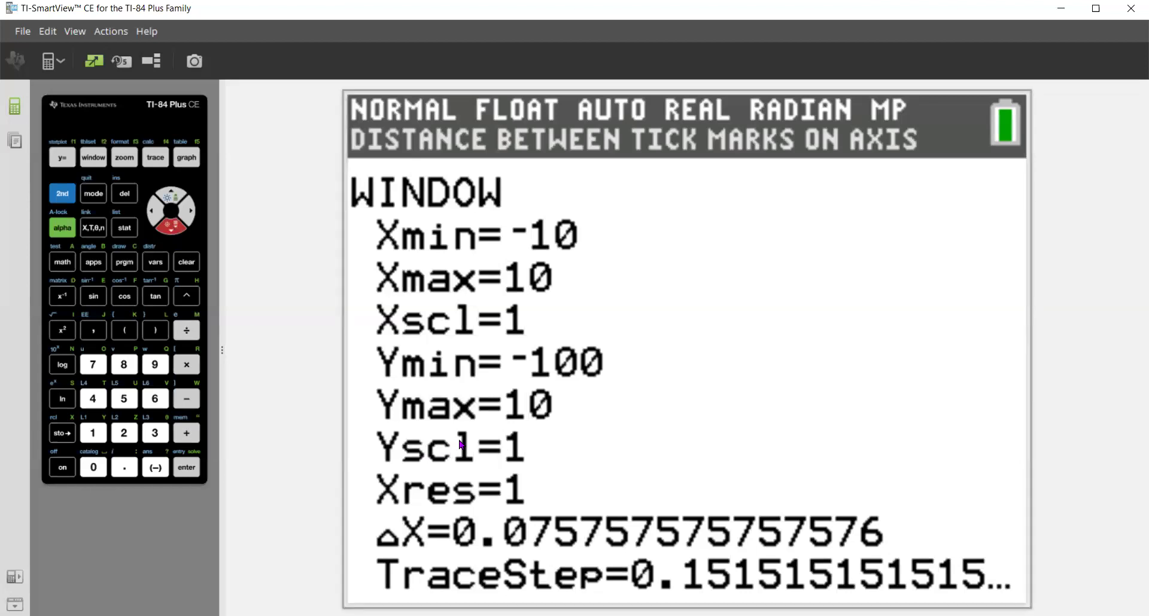
left_click(93, 433)
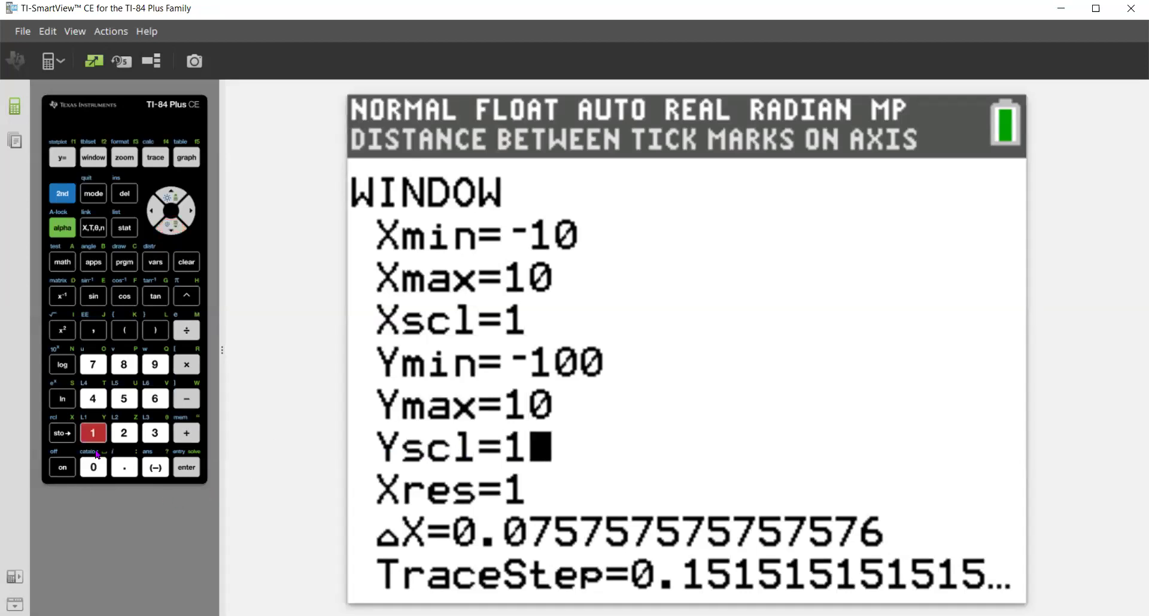
left_click(95, 467)
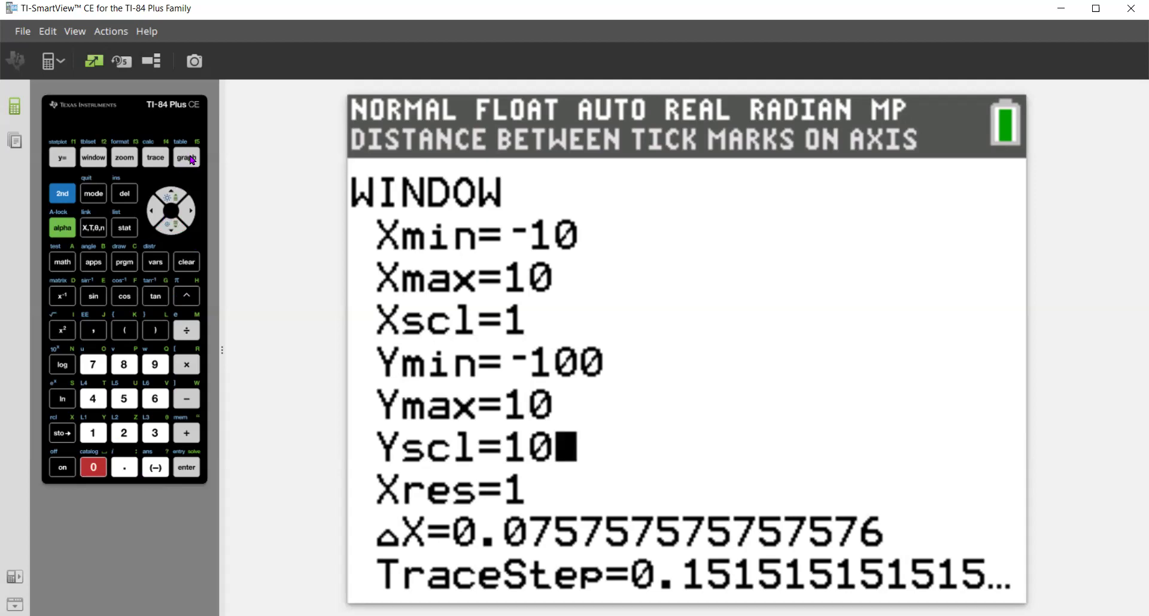
left_click(189, 158)
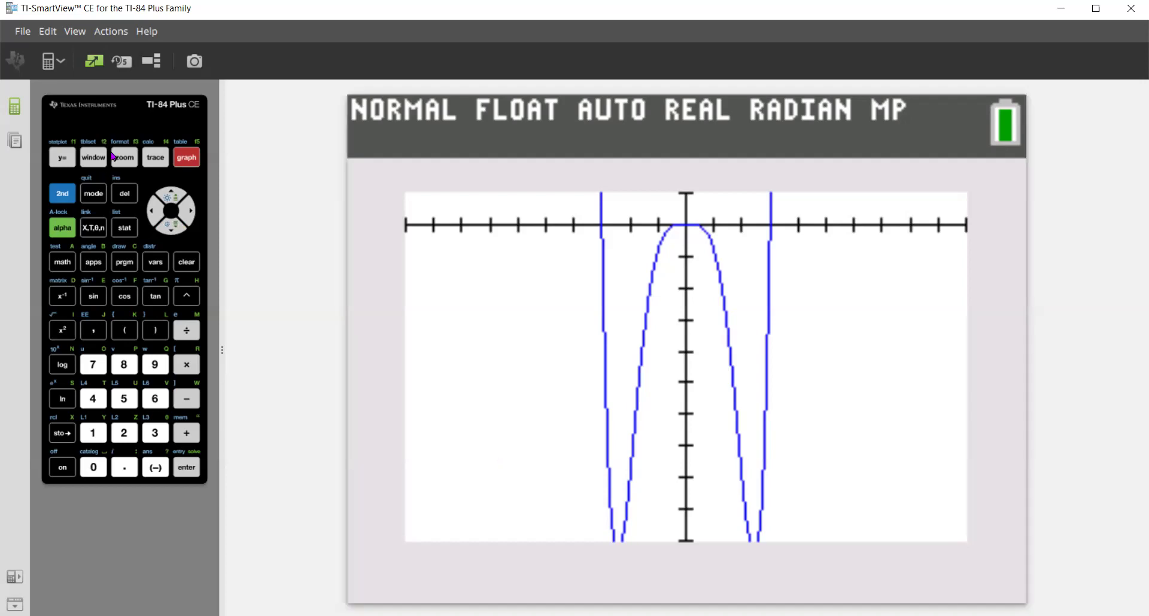
- Set the graph window's Ymin to -120 and redraw the graph
left_click(92, 158)
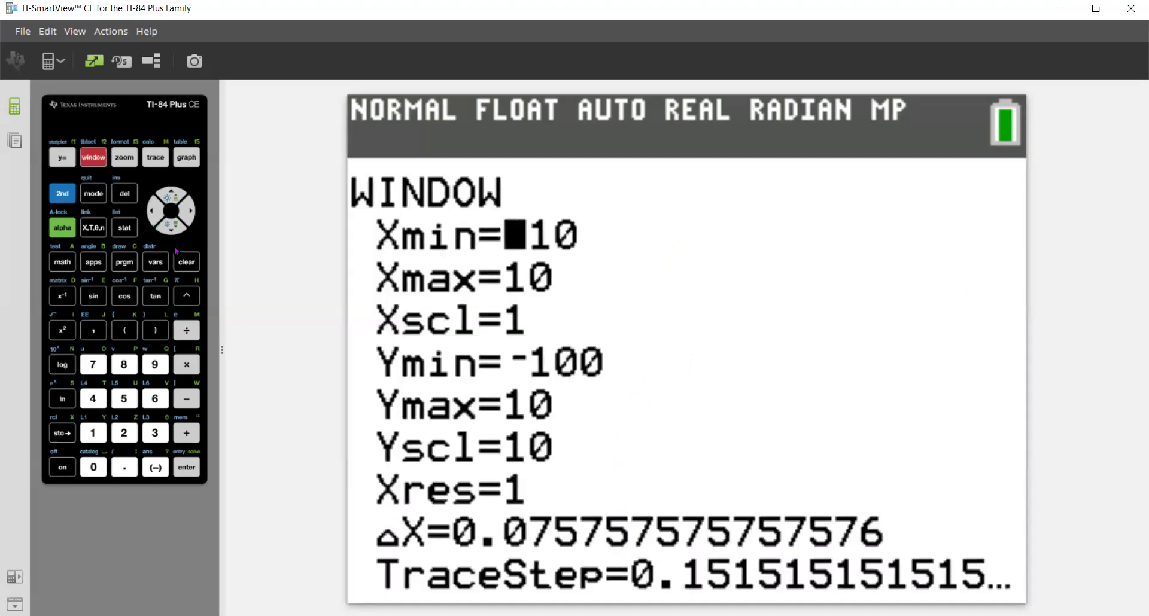
left_click(170, 228)
left_click(170, 228)
left_click(170, 227)
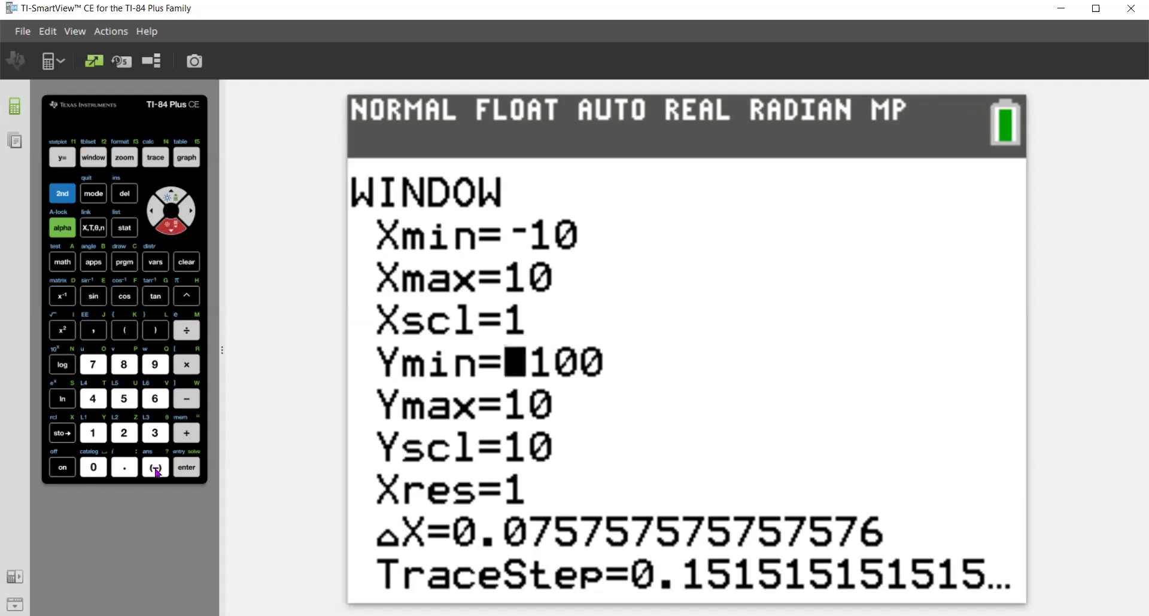
left_click(154, 468)
left_click(94, 434)
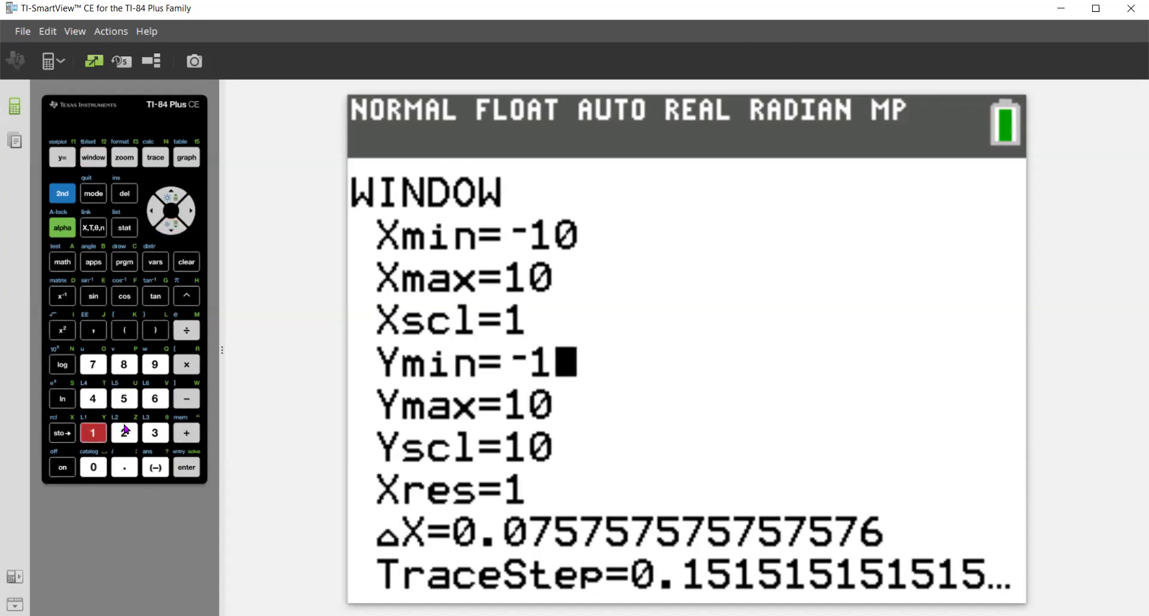
left_click(124, 433)
left_click(93, 468)
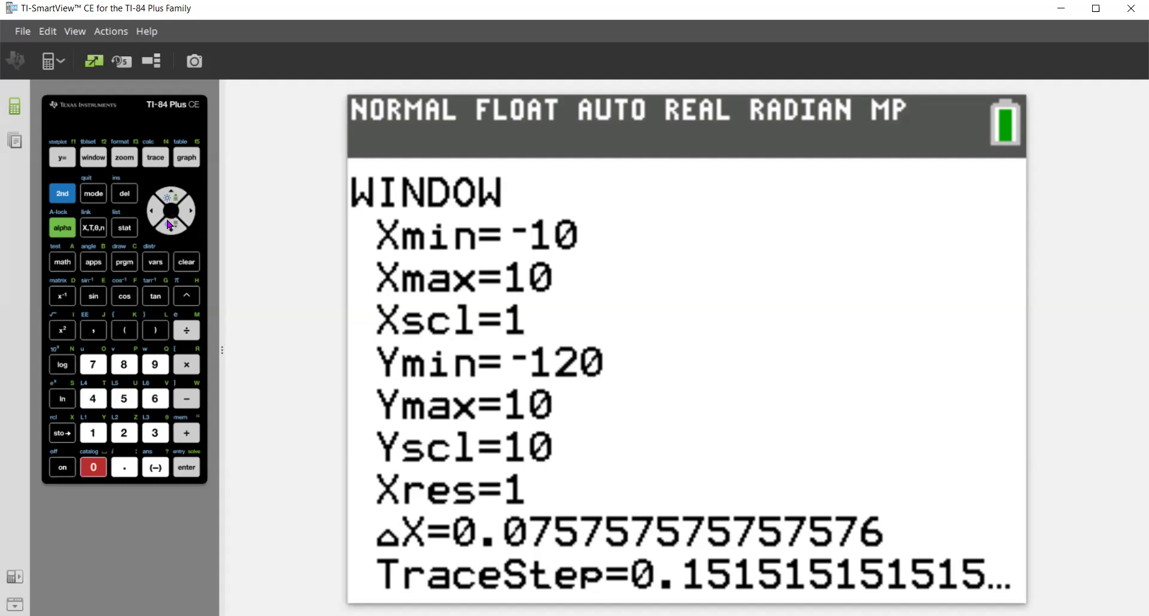
left_click(189, 157)
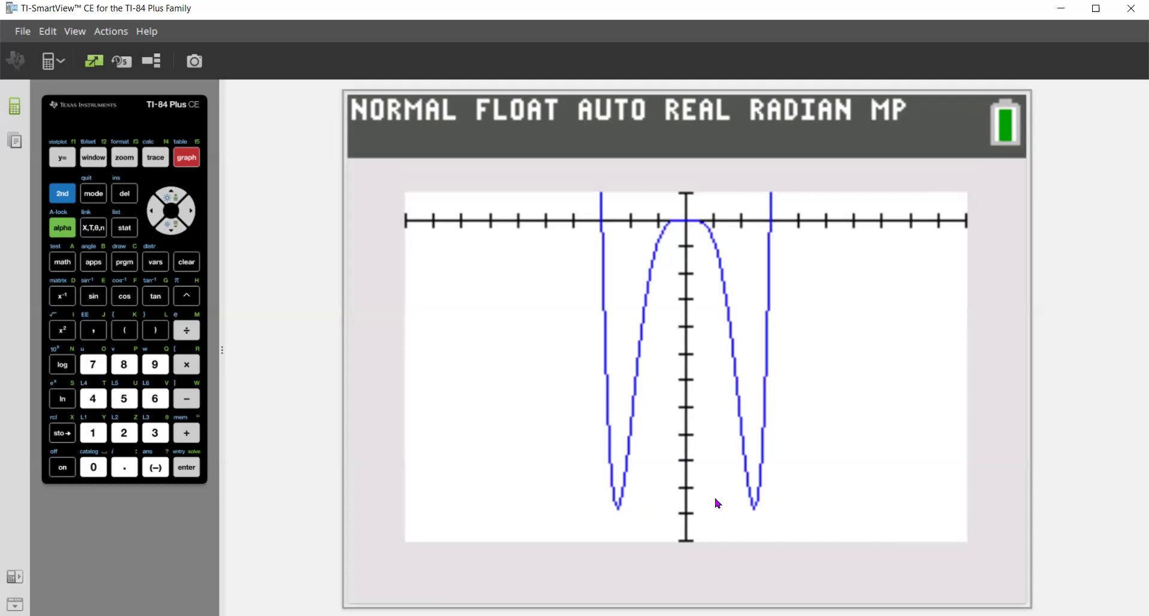
- Start a minimum calculation on Y1 and set its left bound just before the left valley's lowest point, at X = -2.575758
left_click(63, 195)
left_click(156, 159)
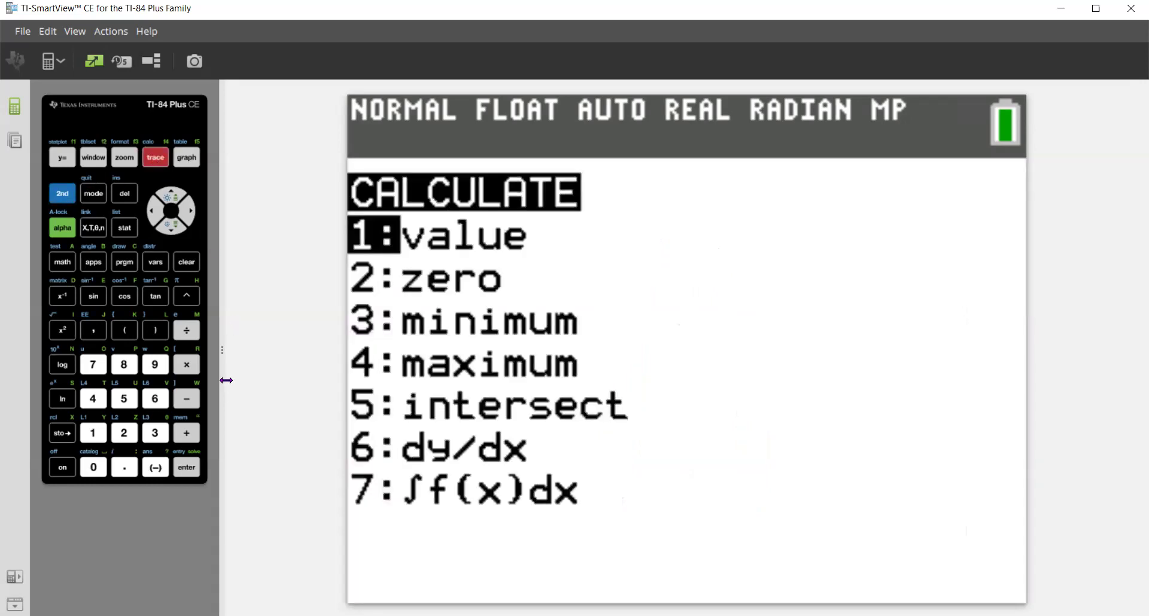
left_click(169, 229)
left_click(169, 229)
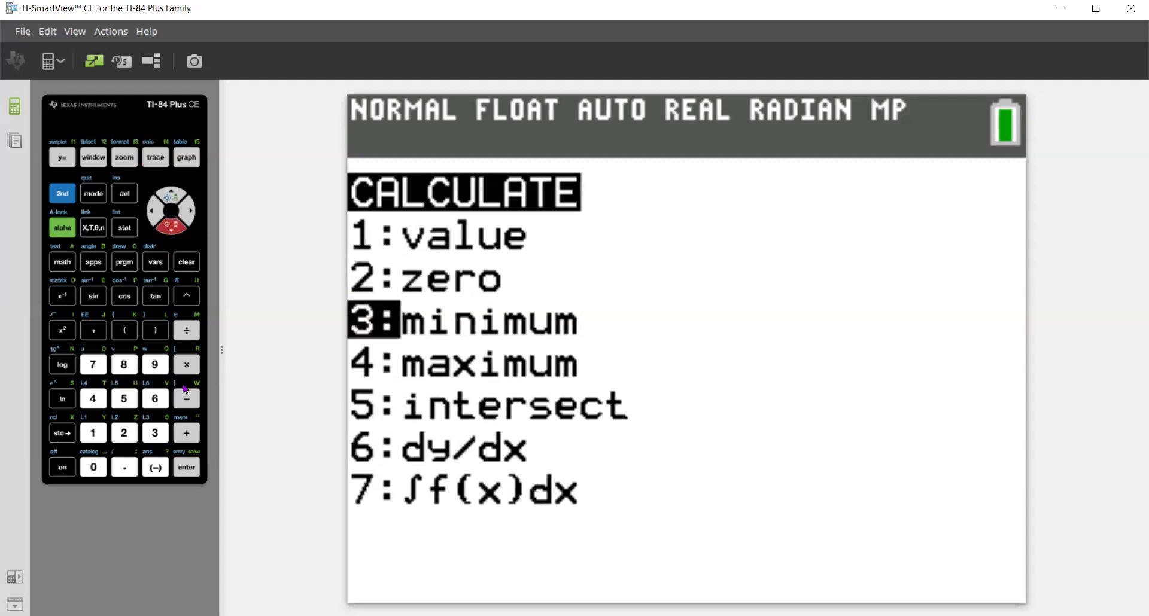
left_click(192, 472)
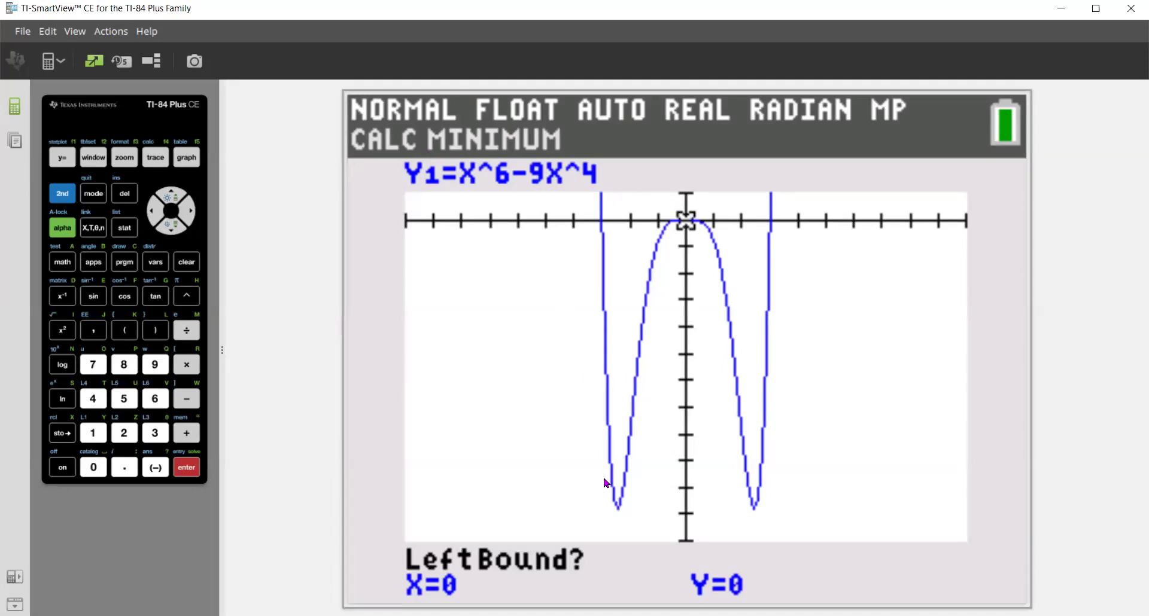
left_click(158, 212)
left_click_drag(162, 216, 151, 216)
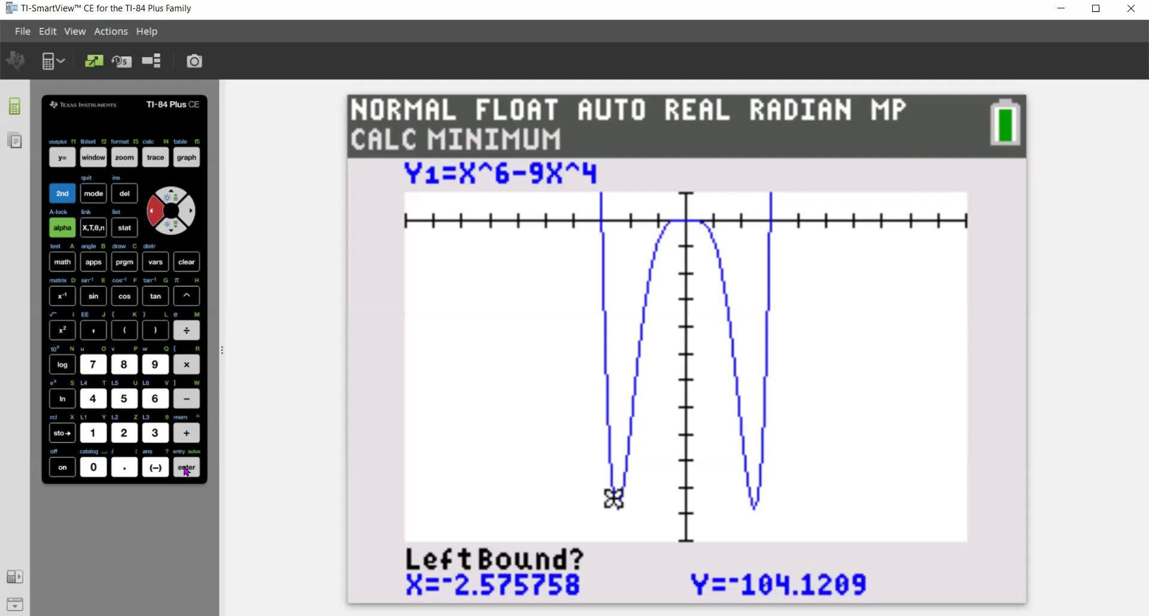
left_click(186, 468)
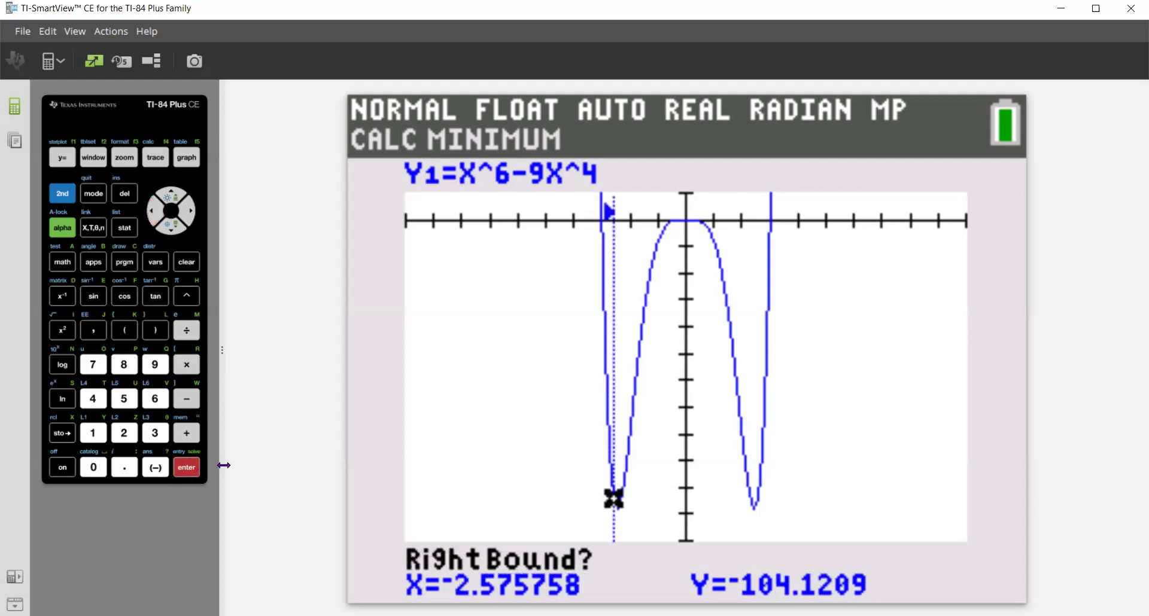
- Calculate the left valley's minimum with the right bound at X = -2.272727 and write -2.45 beside the graph
left_click(187, 212)
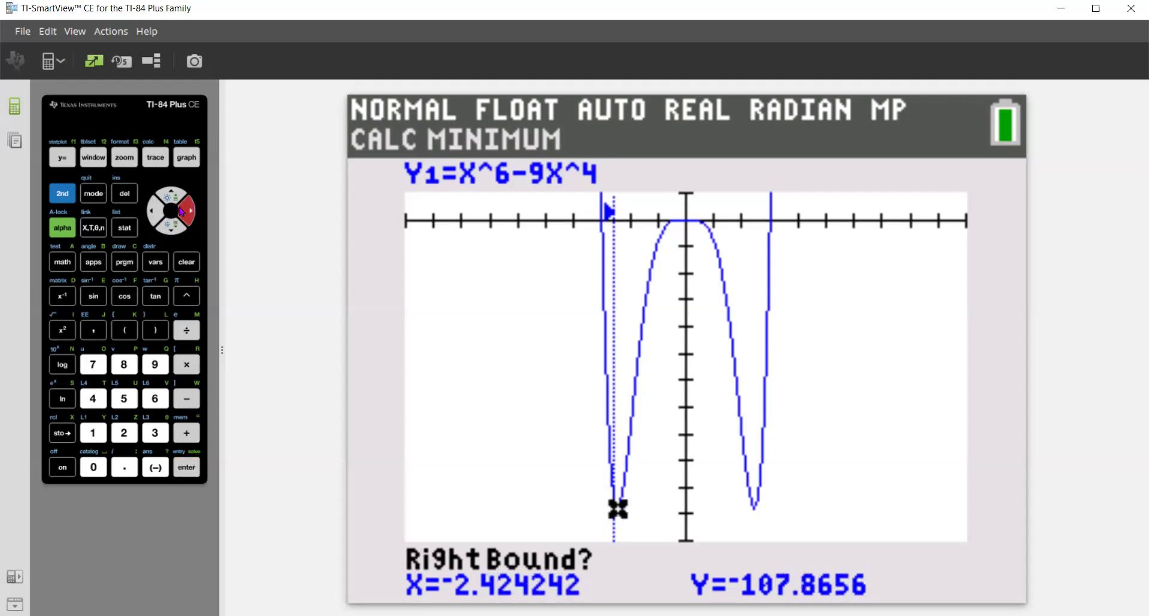
left_click(182, 212)
left_click(186, 468)
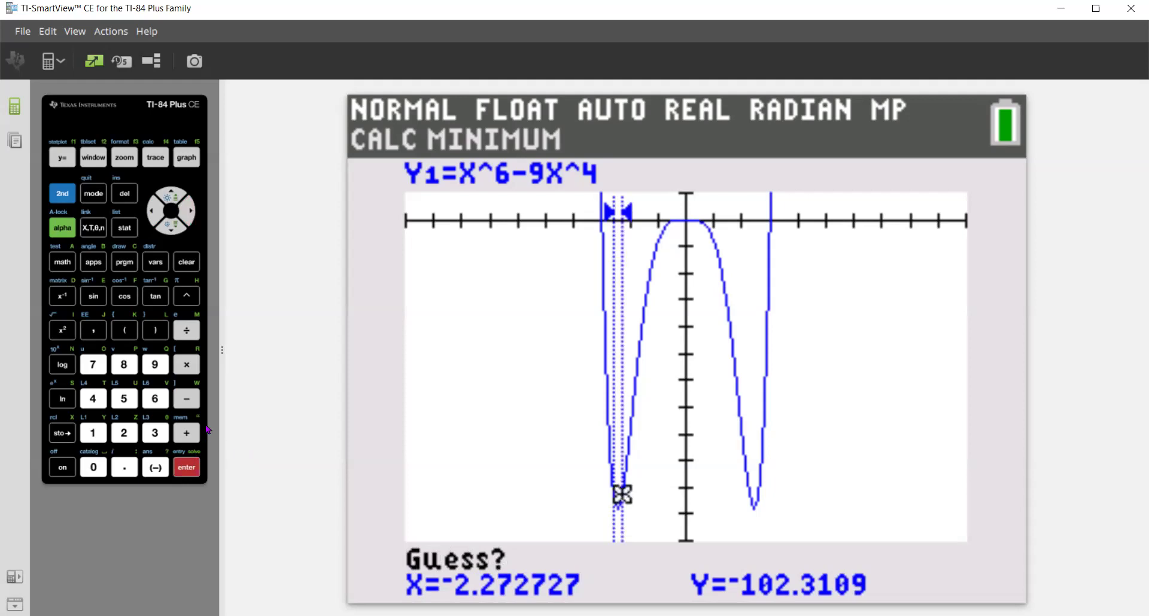
left_click(188, 467)
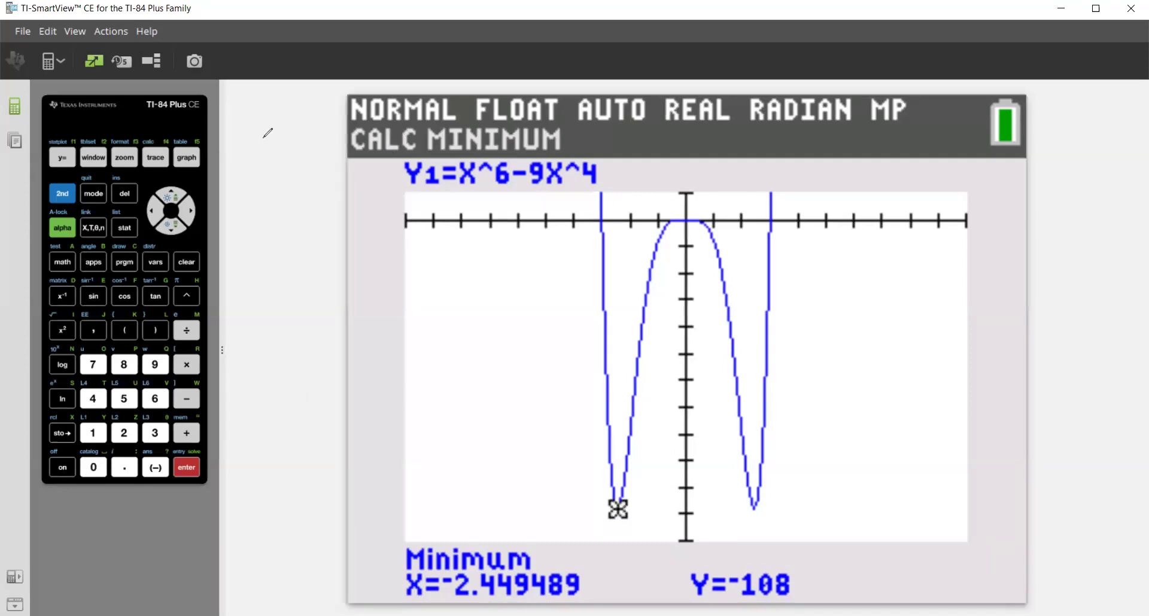
left_click_drag(252, 138, 260, 139)
mouse_move(265, 136)
left_mouse_down()
mouse_move(287, 146)
mouse_move(292, 136)
left_mouse_up()
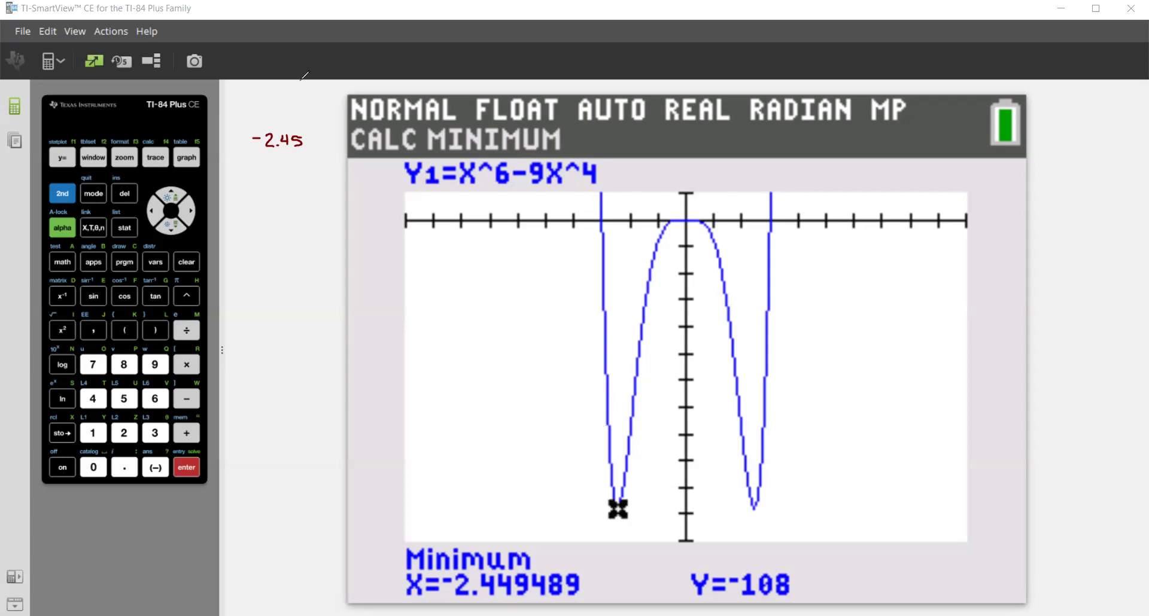
- Start a minimum calculation on Y1 and set its left bound just before the right valley's lowest point, at X = 2.2727273
left_click(63, 195)
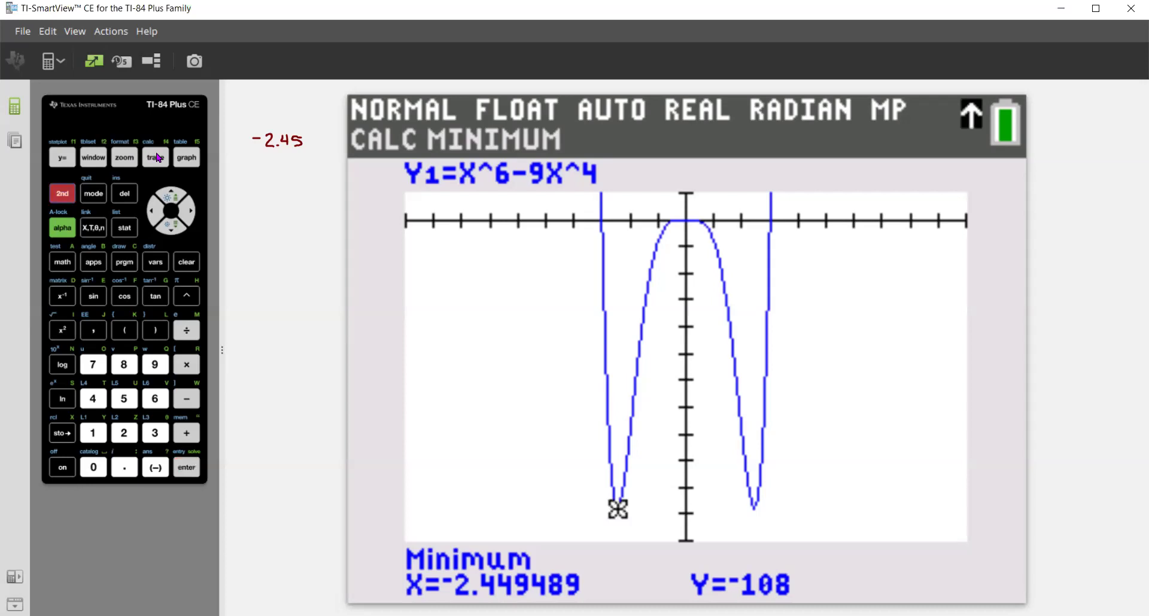
left_click(150, 163)
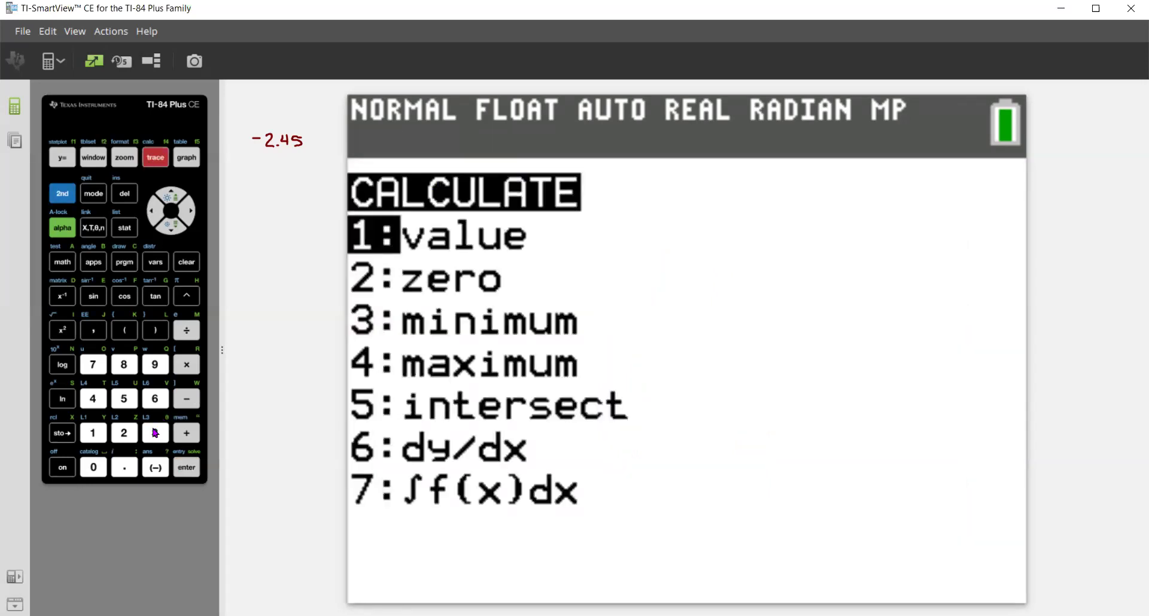
left_click(157, 432)
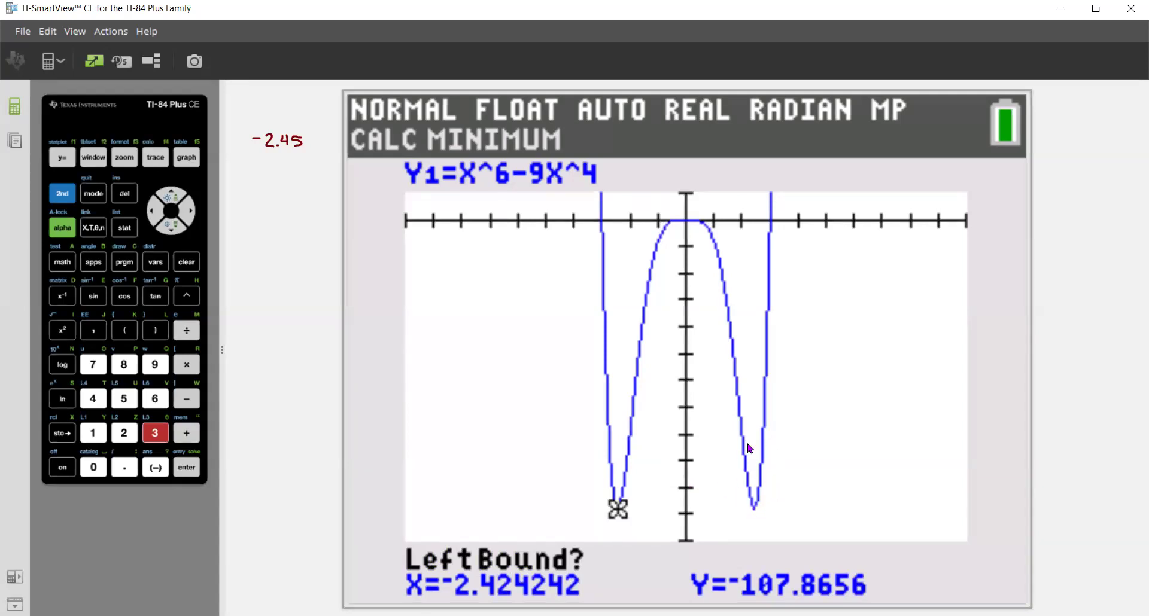
left_click(190, 212)
left_click(191, 211)
left_click(192, 212)
left_click(191, 212)
left_click(191, 212)
left_click(191, 213)
left_click(190, 213)
left_click(191, 212)
left_click(188, 213)
left_click(188, 213)
left_click(189, 213)
left_click(190, 214)
left_click(190, 213)
left_click(190, 213)
left_click(191, 214)
left_click(191, 214)
left_click(191, 214)
left_click(188, 214)
left_click(186, 214)
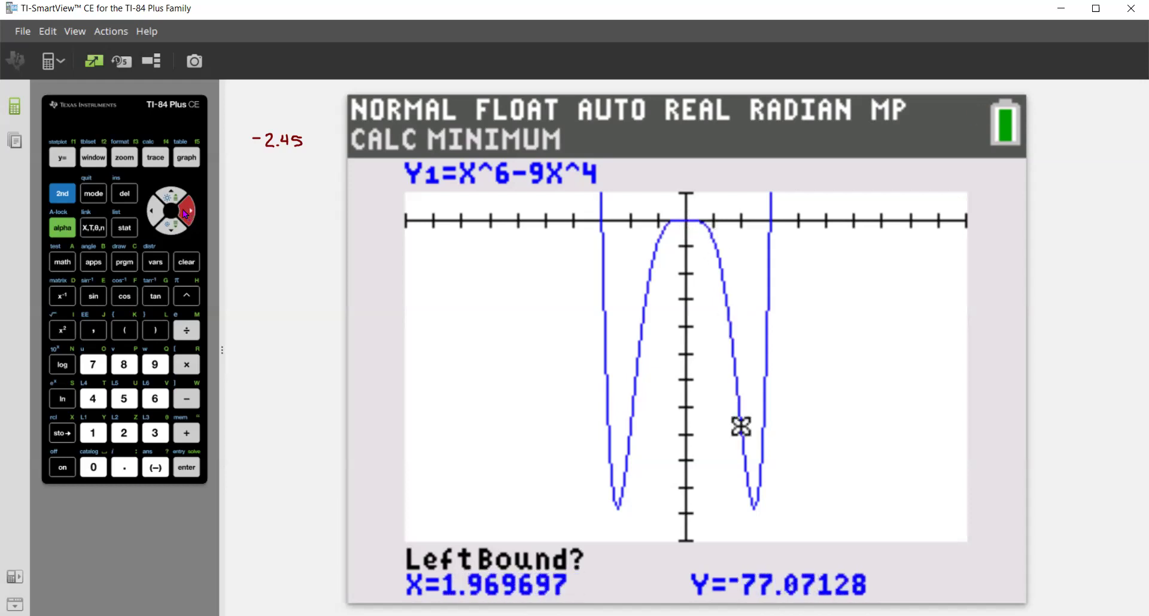
left_click(185, 213)
left_click(187, 213)
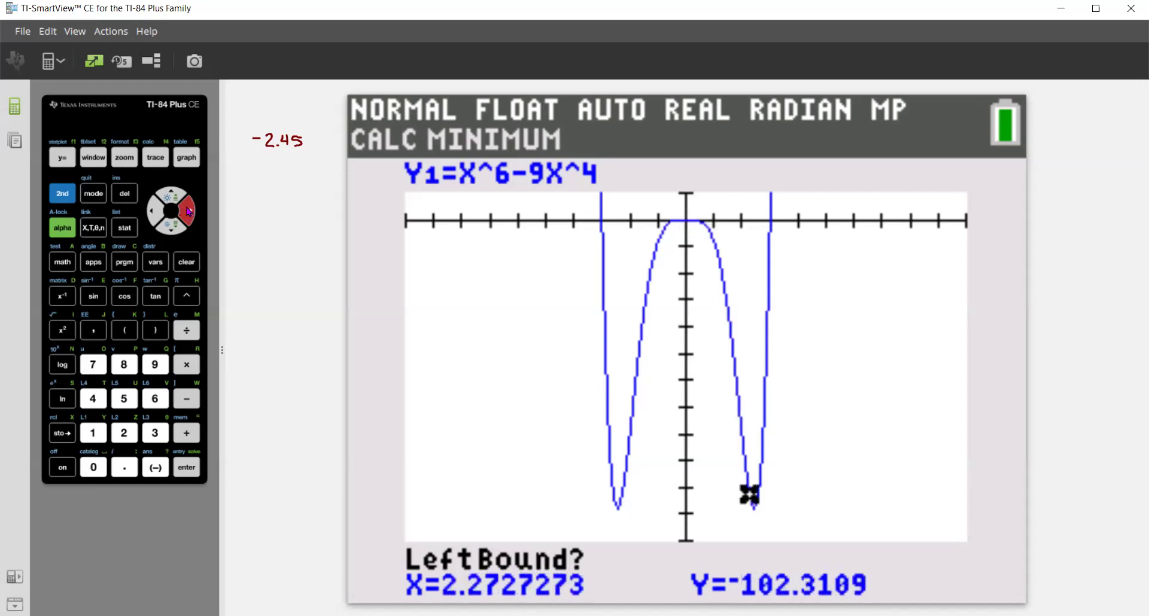
left_click(187, 469)
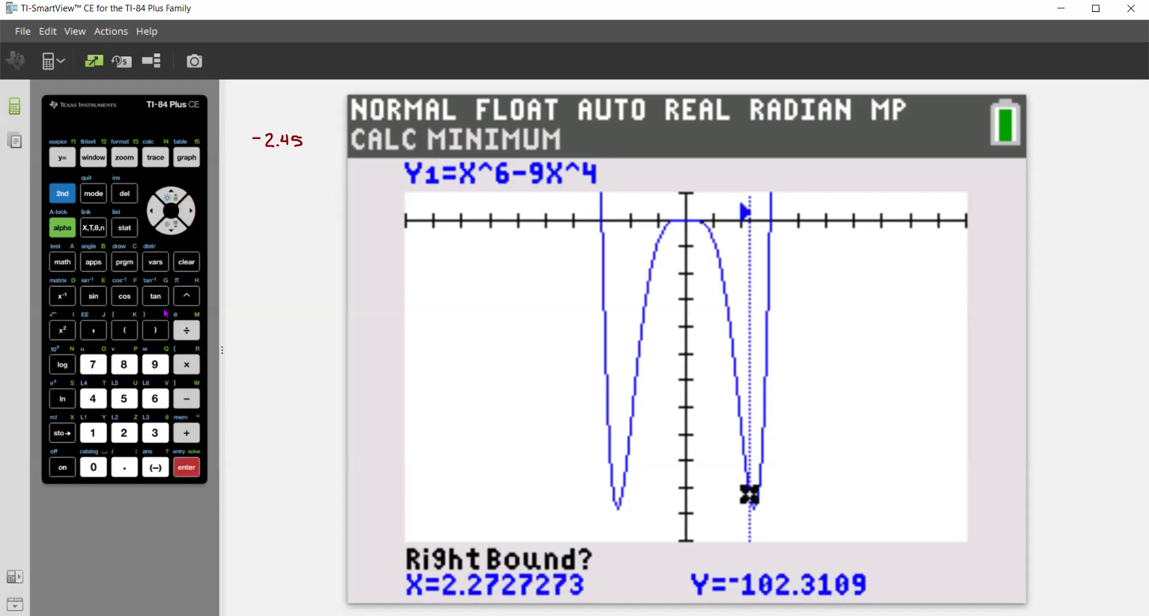
- Calculate the right valley's minimum with the right bound at X = 2.5757576 and write 2.45 below the -2.45 note
left_click(190, 216)
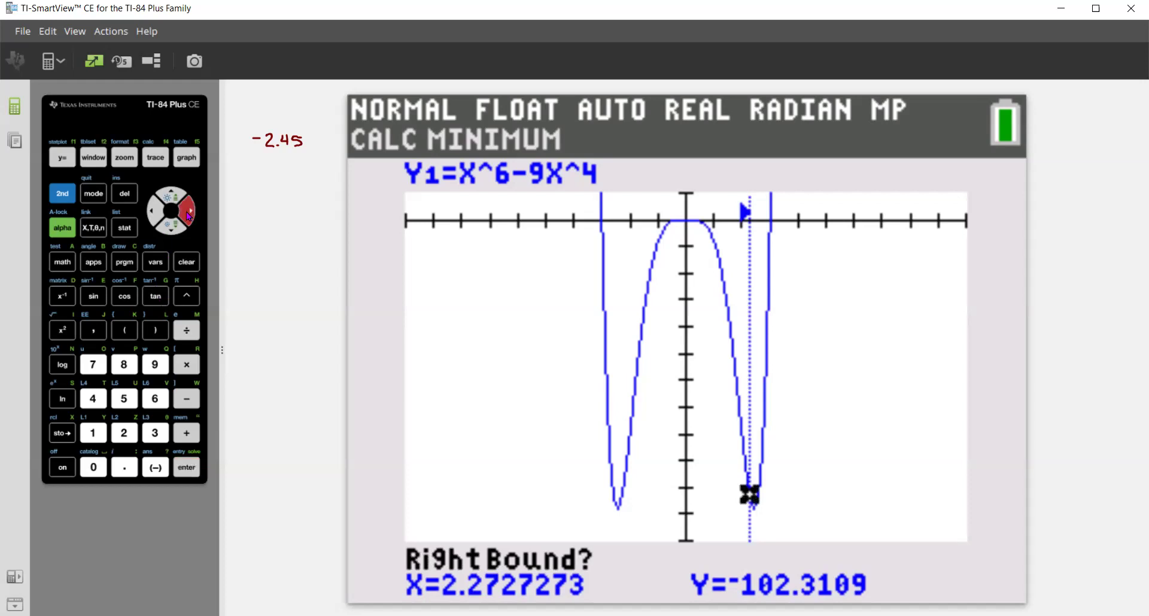
left_click(154, 212)
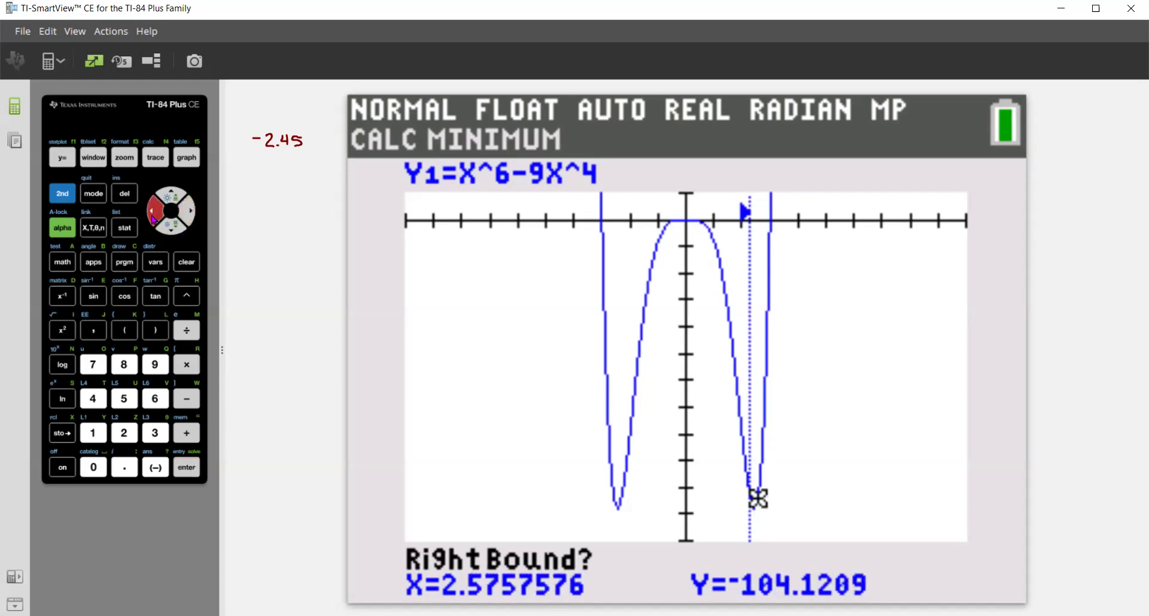
left_click(188, 470)
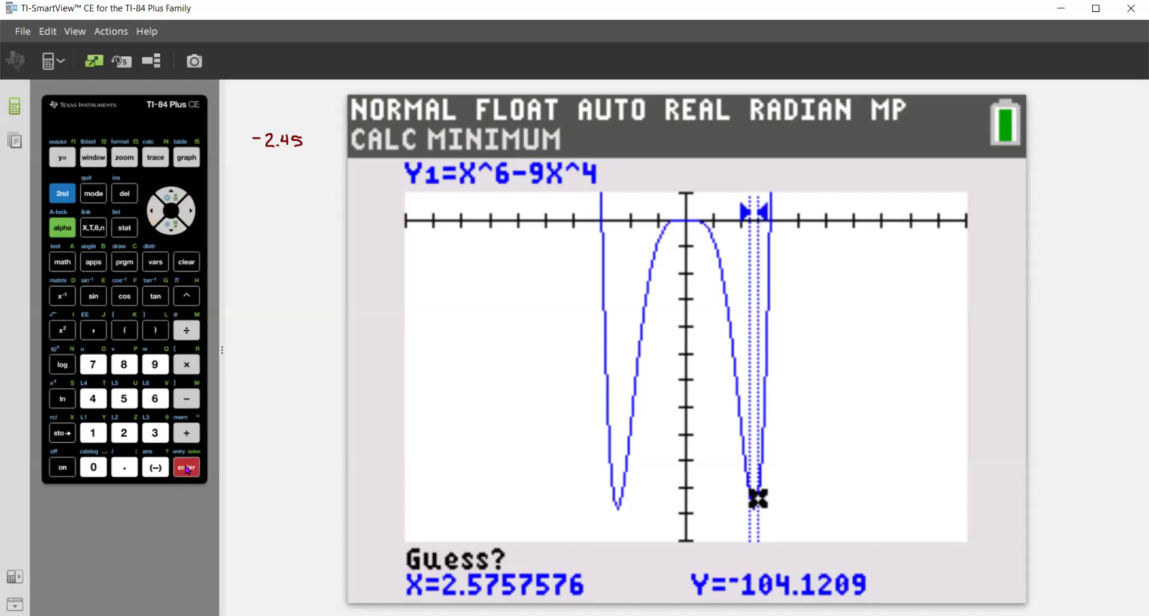
left_click(187, 472)
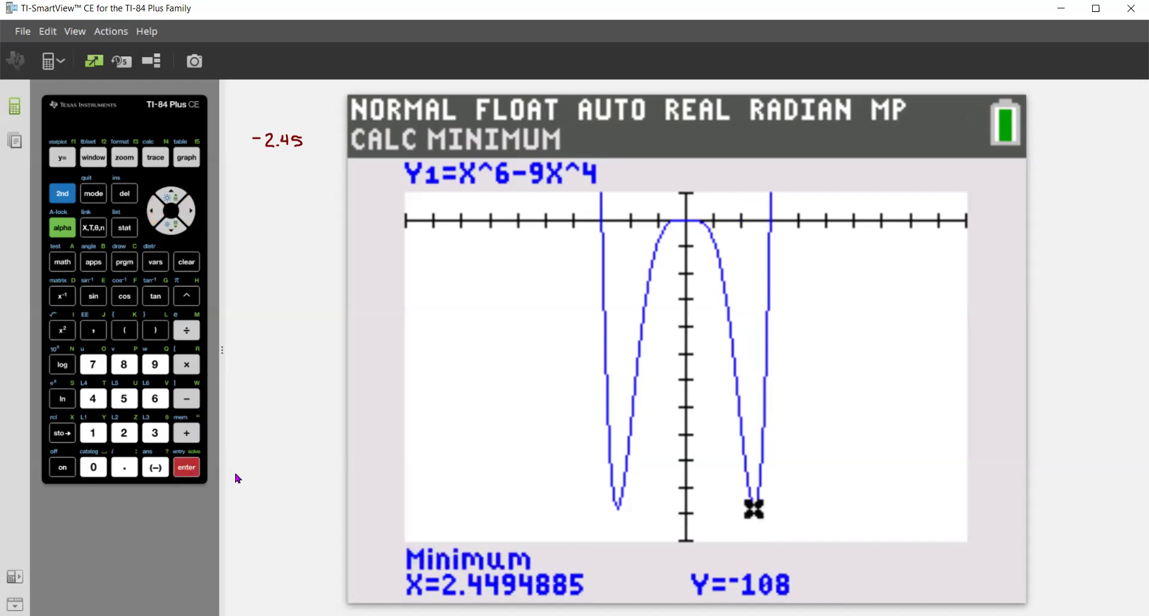
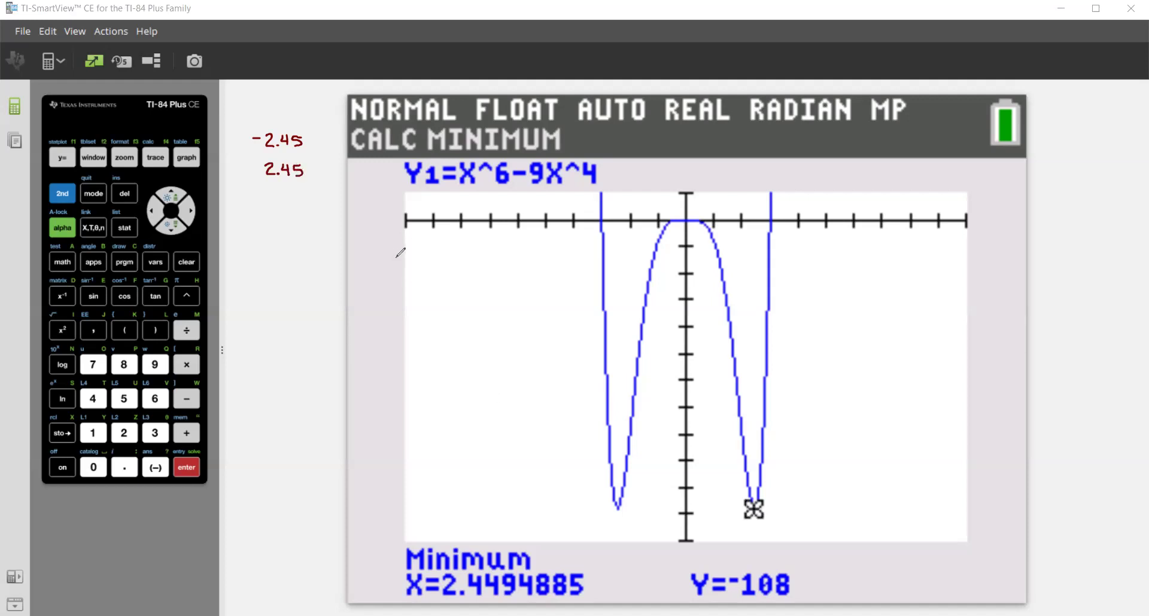
- Draw a rightward arrow beside the x-axis and mark the axis ends with -∞ and ∞
mouse_move(379, 238)
left_mouse_down()
mouse_move(366, 238)
mouse_move(398, 239)
left_mouse_up()
mouse_move(385, 231)
left_mouse_down()
mouse_move(398, 239)
mouse_move(384, 247)
left_mouse_up()
left_click_drag(427, 244, 468, 242)
left_click_drag(957, 244, 978, 241)
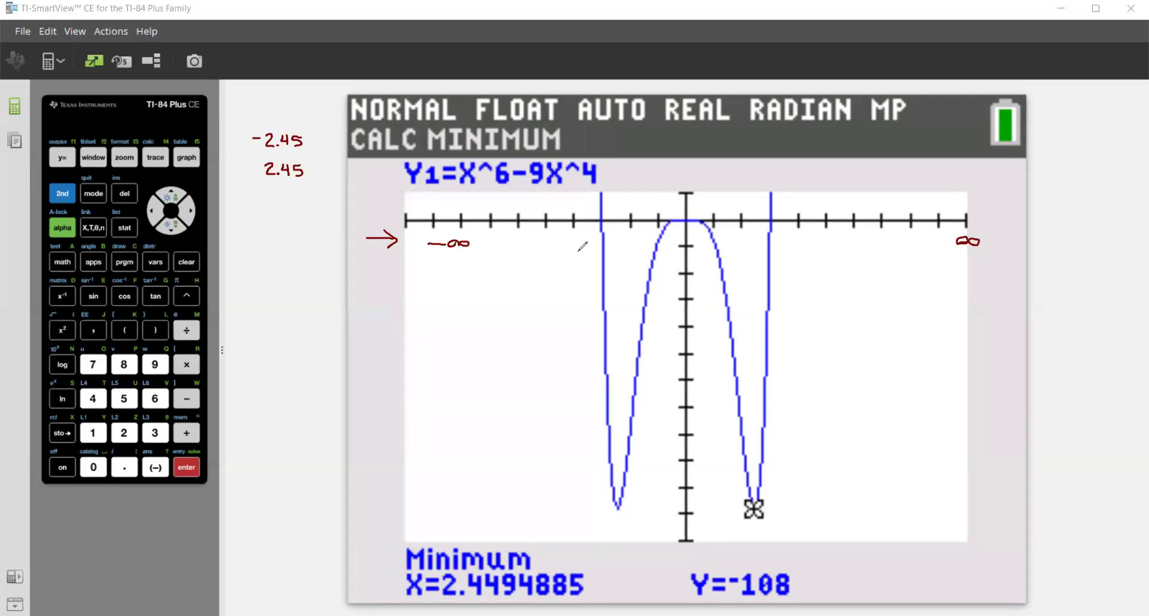
- Draw a downward arrow beside the curve's leftmost branch and write "Decreasing (-∞, -2.45)" beside the graph
mouse_move(578, 218)
left_mouse_down()
mouse_move(573, 321)
mouse_move(590, 322)
left_mouse_up()
mouse_move(243, 249)
left_mouse_down()
mouse_move(243, 259)
mouse_move(308, 265)
left_mouse_up()
left_click(308, 255)
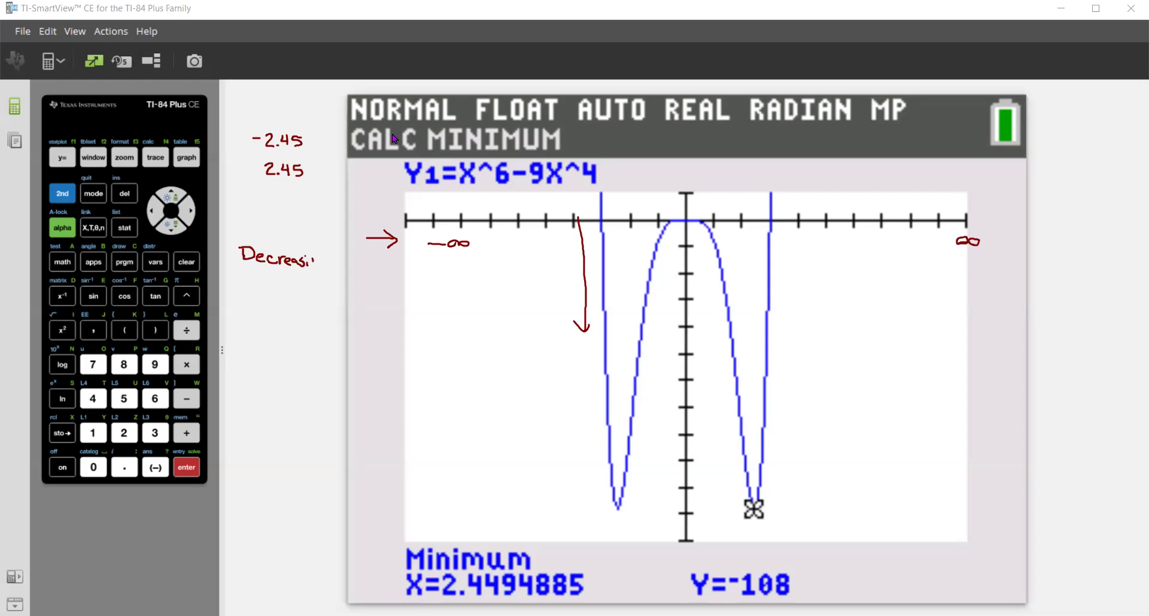
mouse_move(320, 256)
left_mouse_down()
mouse_move(344, 251)
mouse_move(348, 266)
mouse_move(430, 260)
left_mouse_up()
left_click(404, 271)
left_click_drag(433, 258, 436, 272)
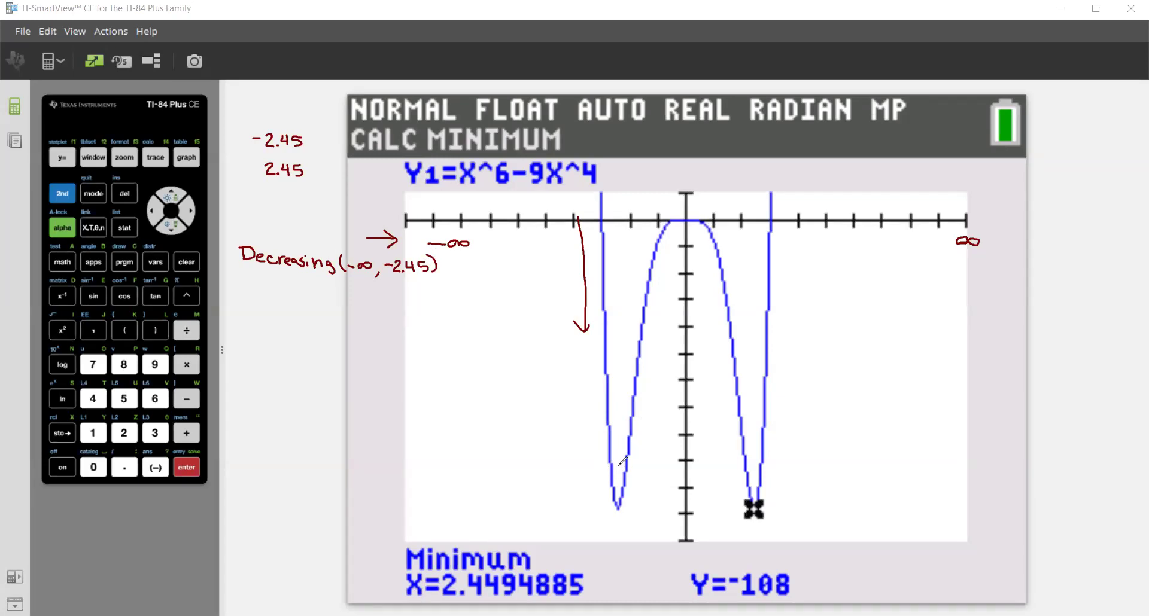
- Draw an upward arrow beside the rise out of the left valley and write "Increasing (-2.45, 0)" below the decreasing interval
left_click_drag(646, 470, 656, 359)
mouse_move(238, 303)
left_mouse_down()
mouse_move(239, 317)
mouse_move(243, 302)
mouse_move(247, 317)
mouse_move(310, 321)
mouse_move(312, 310)
mouse_move(323, 328)
mouse_move(354, 314)
left_mouse_up()
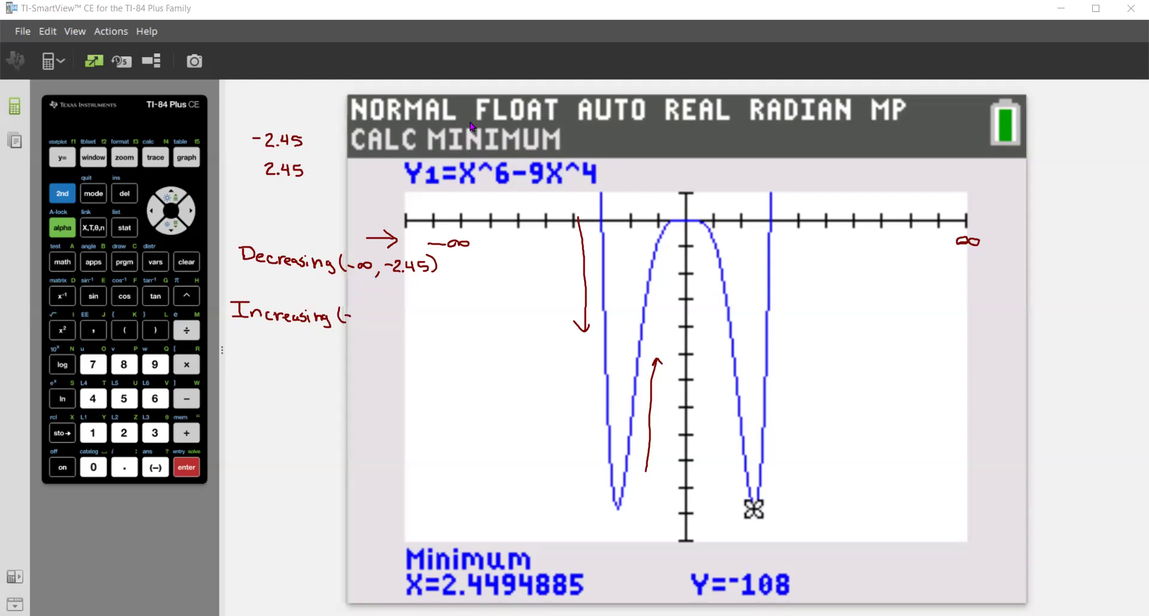
left_click(376, 317)
left_click_drag(358, 308, 392, 315)
mouse_move(405, 307)
left_mouse_down()
mouse_move(419, 327)
mouse_move(438, 318)
left_mouse_up()
left_click_drag(443, 306, 445, 324)
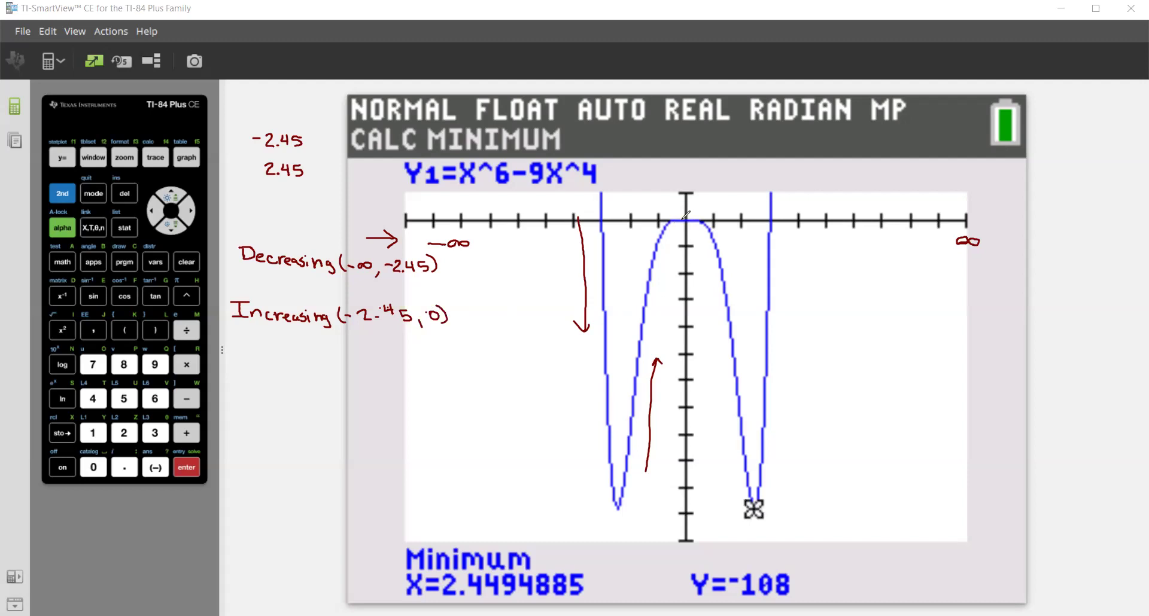
- Draw a downward arrow beside the descent into the right valley and add (0, 2.45) to the decreasing intervals
left_click_drag(706, 261, 716, 323)
left_click_drag(699, 313, 716, 323)
left_click_drag(447, 270, 475, 259)
mouse_move(485, 266)
left_mouse_down()
mouse_move(484, 276)
mouse_move(519, 266)
left_mouse_up()
mouse_move(517, 257)
left_mouse_down()
mouse_move(518, 269)
mouse_move(546, 273)
left_mouse_up()
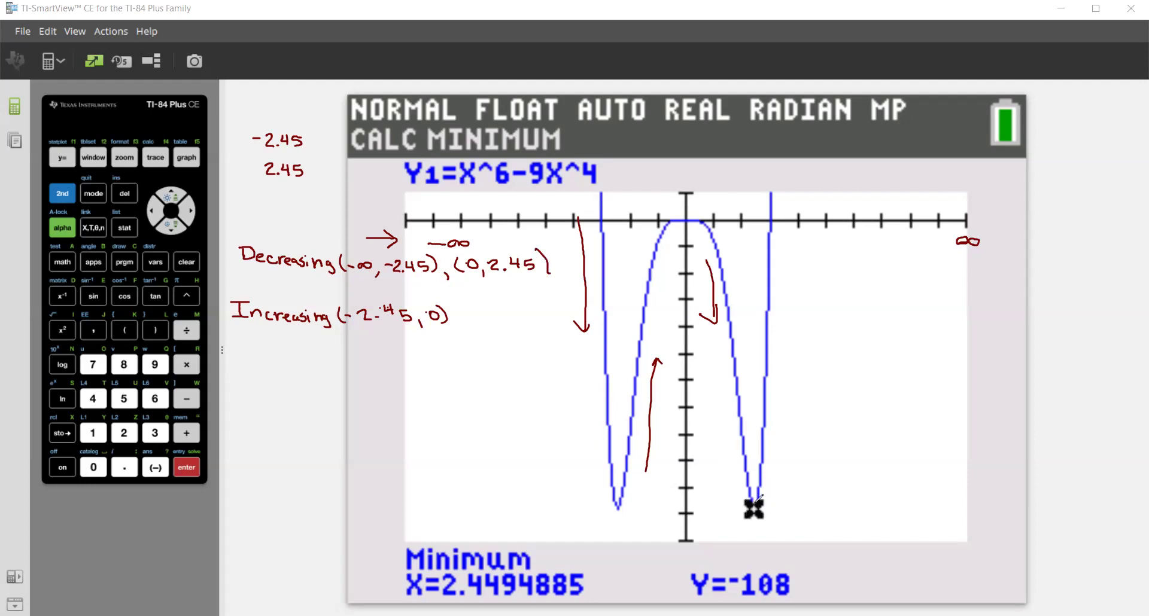
- Draw an upward arrow beside the curve's rightmost branch and add (2.45, ∞) to the increasing intervals
mouse_move(795, 384)
left_mouse_down()
mouse_move(794, 423)
mouse_move(804, 392)
left_mouse_up()
mouse_move(472, 301)
left_mouse_down()
mouse_move(471, 323)
mouse_move(506, 303)
mouse_move(530, 311)
mouse_move(526, 322)
mouse_move(558, 293)
mouse_move(556, 304)
left_mouse_up()
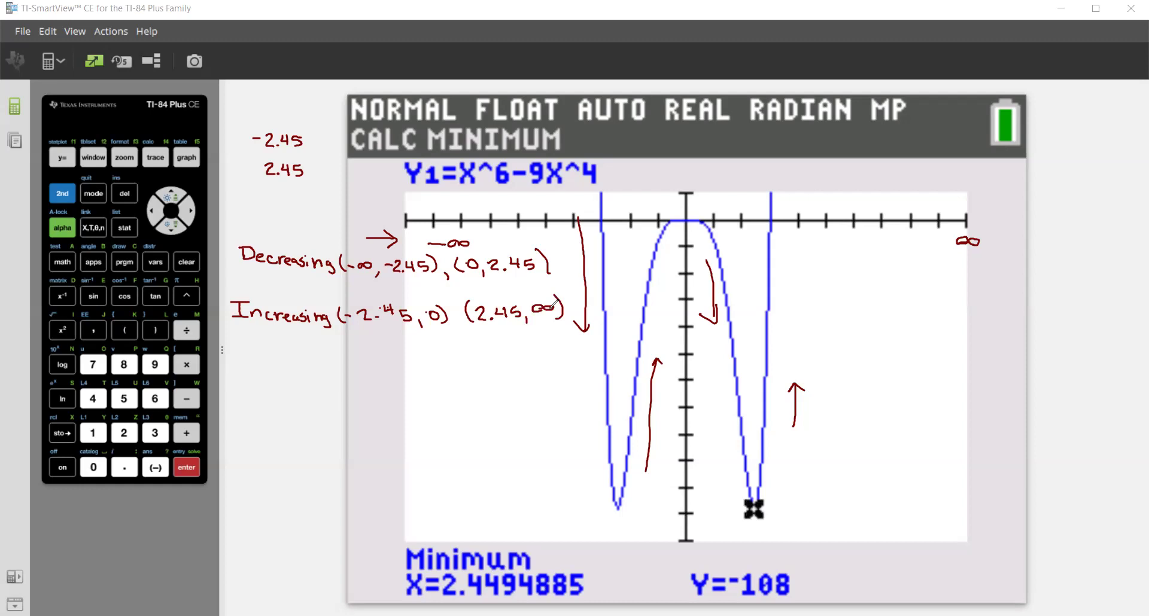